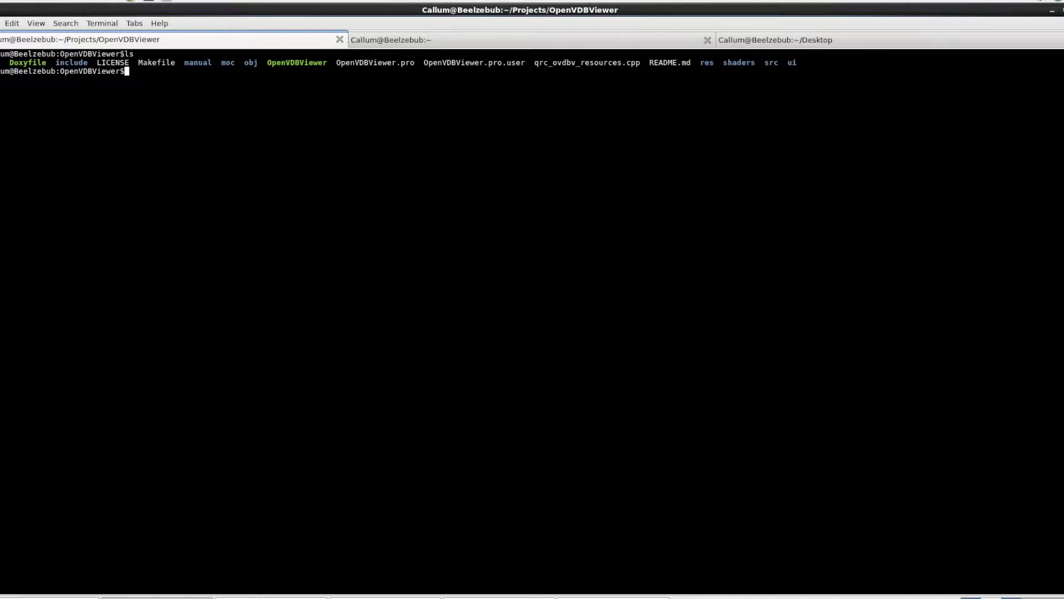
Launch OpenVDBViewer as a background process from the project folder and maximize its window.
text(./OpenVDBViewer &)
key(Return)
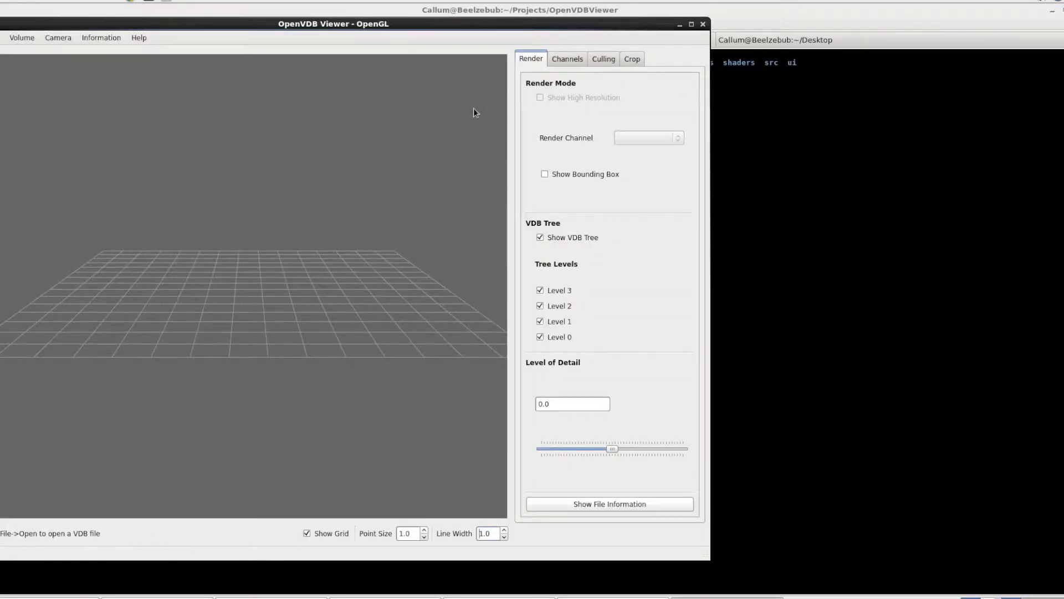
click(691, 24)
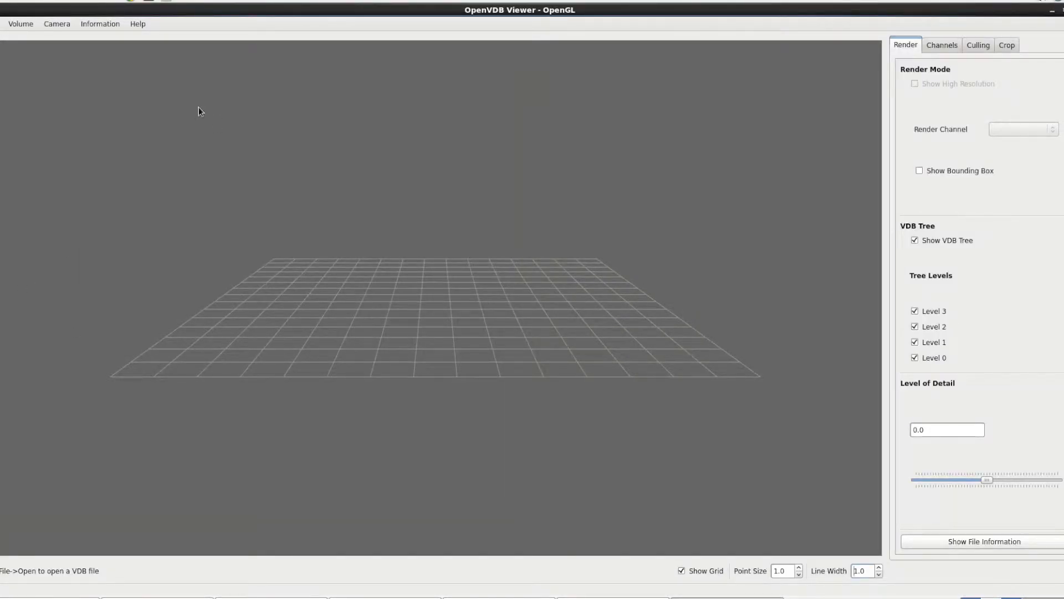
Open smoke2.vdb from the Desktop folder without loading the high-resolution volume.
key(ctrl+o)
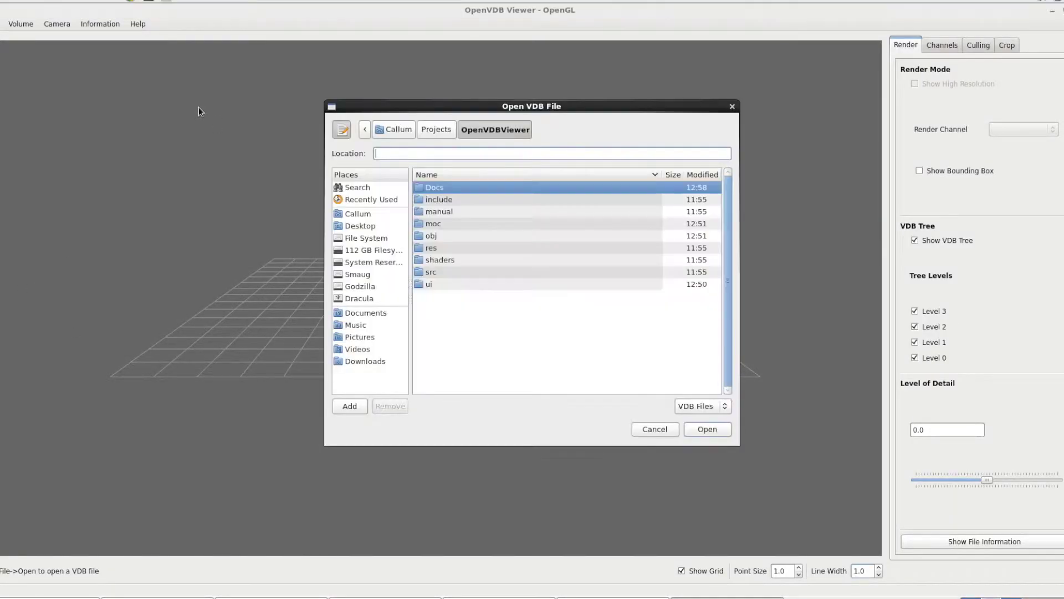
click(368, 225)
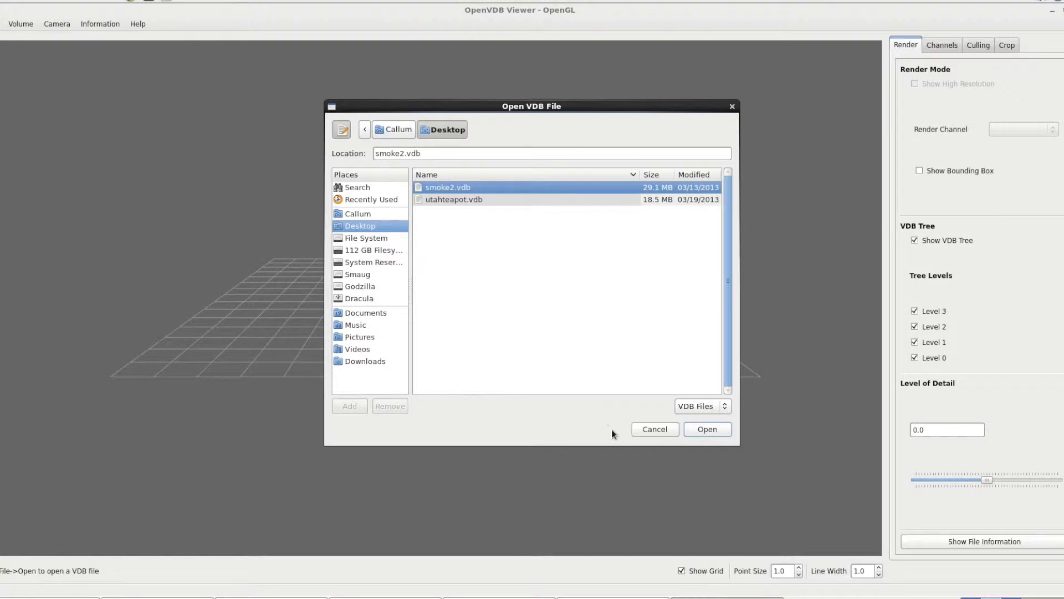
click(714, 429)
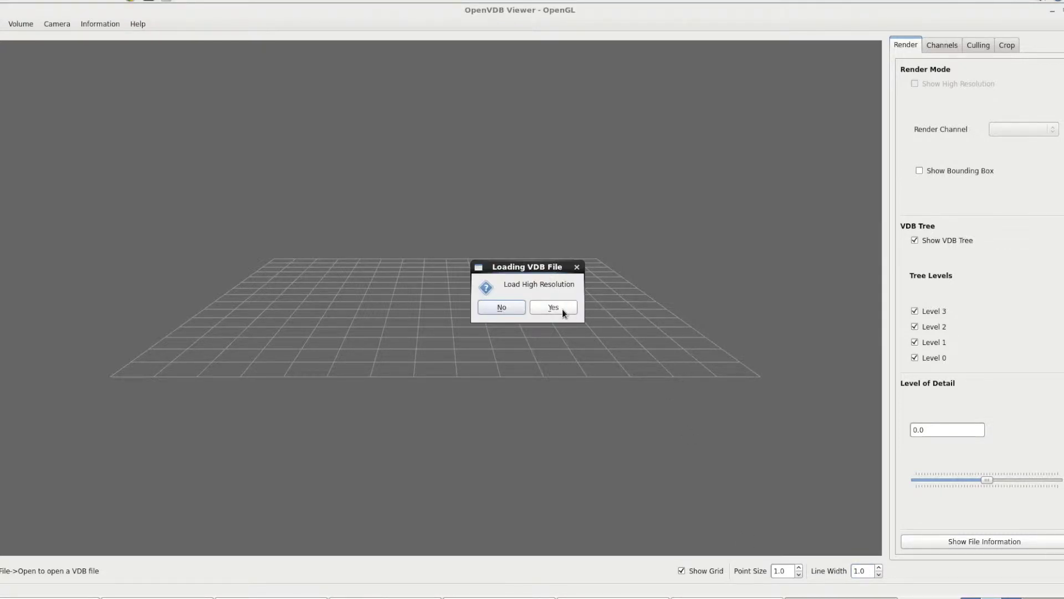
click(499, 308)
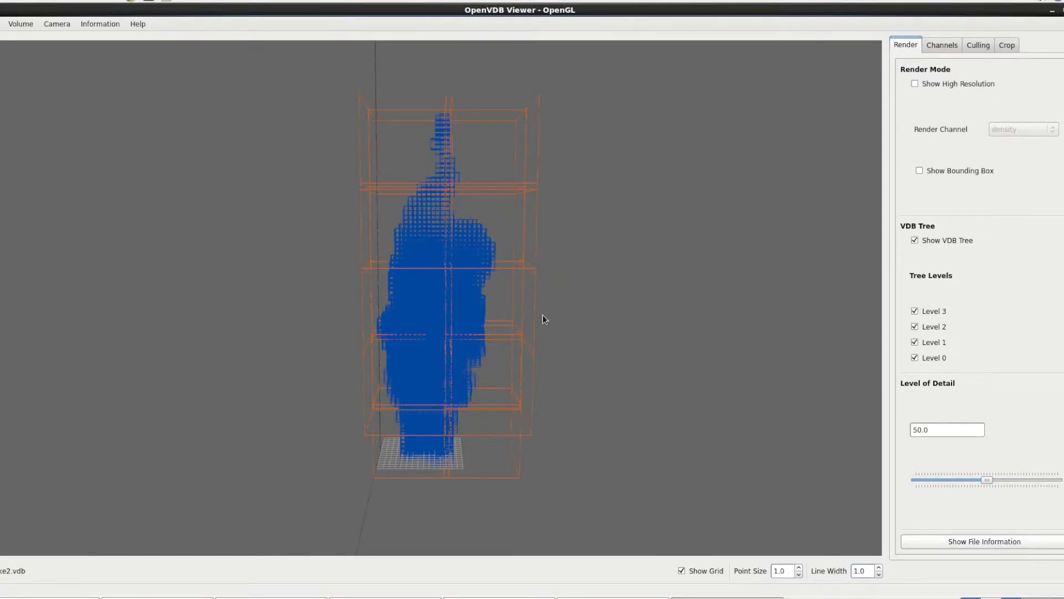
Show the smoke volume's bounding box and hide it again.
drag(679, 308, 658, 297)
drag(555, 245, 513, 248)
drag(555, 353, 533, 344)
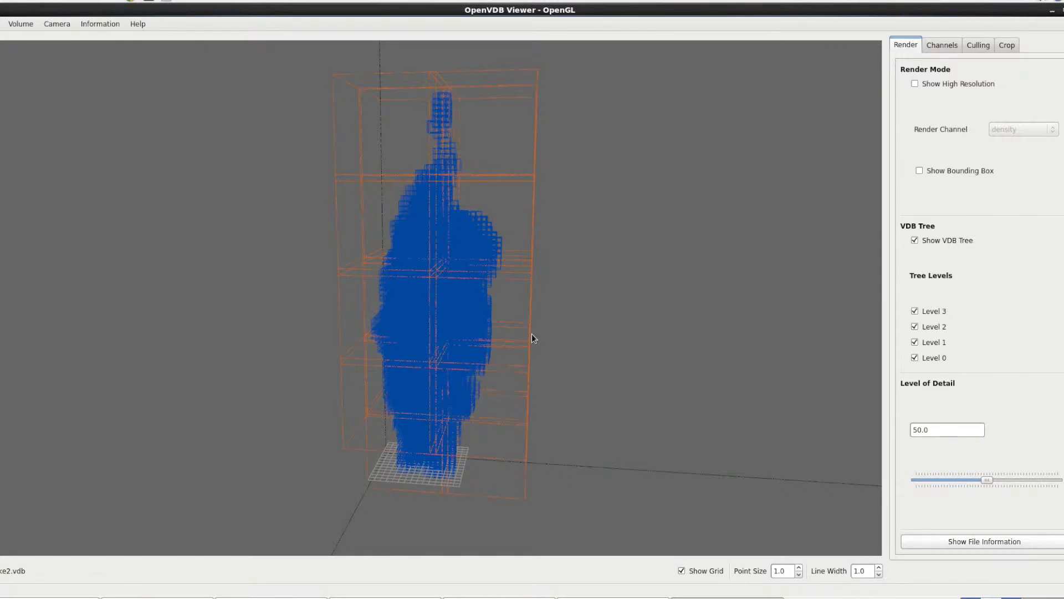
mouse_move(542, 330)
mouse_down()
mouse_move(553, 327)
mouse_move(493, 328)
mouse_move(576, 326)
mouse_move(559, 327)
mouse_up()
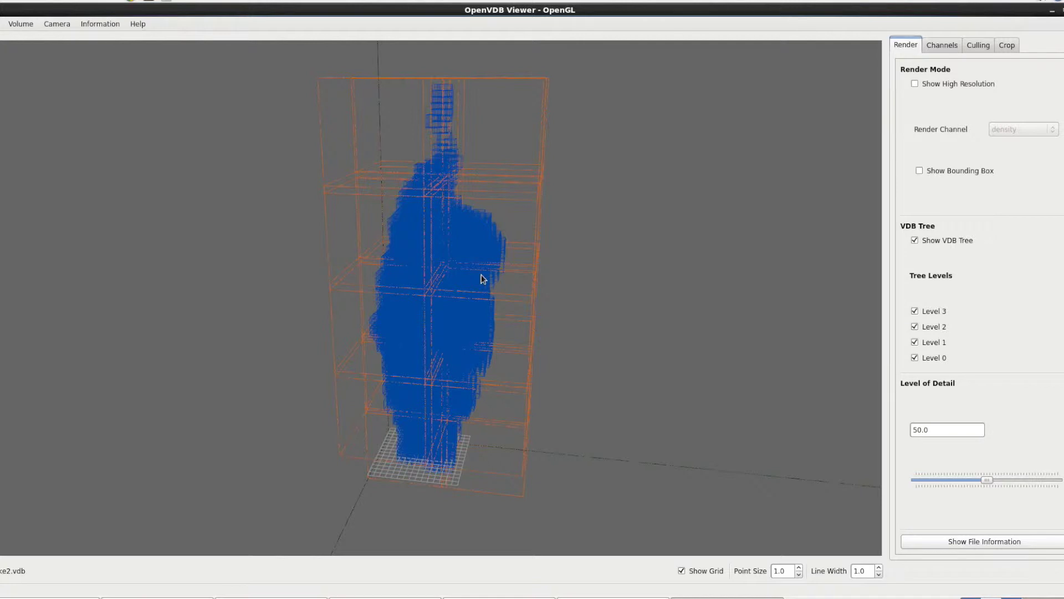
click(971, 172)
click(971, 171)
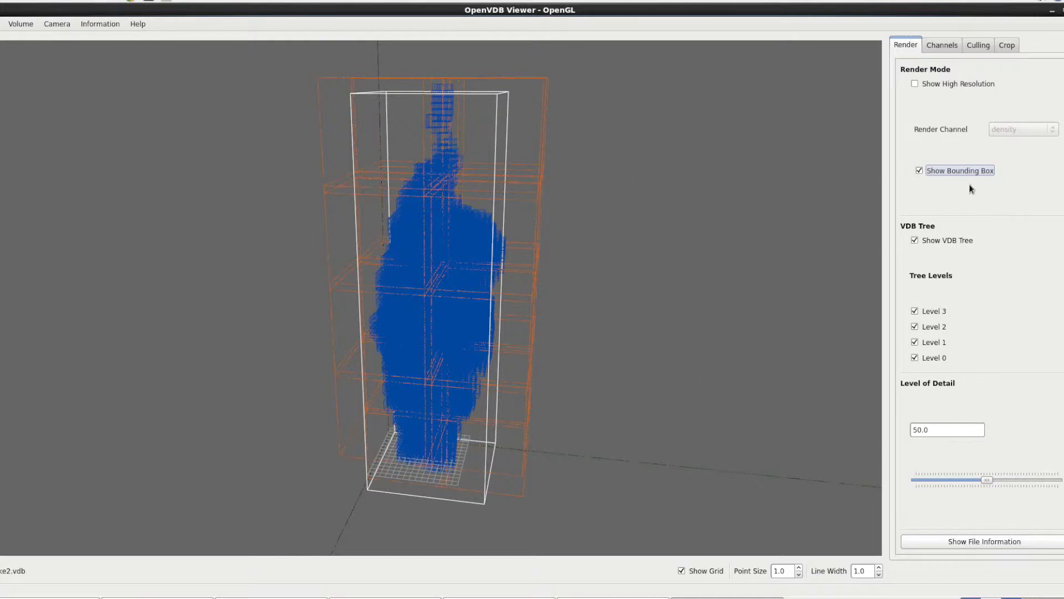
click(962, 170)
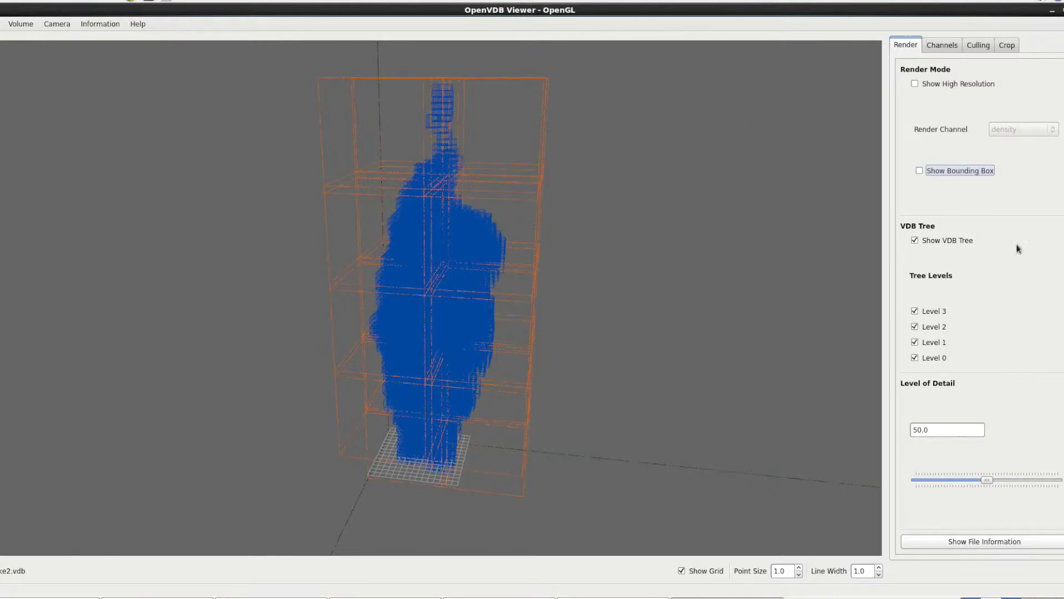
Hide the whole VDB tree and show it again.
click(963, 240)
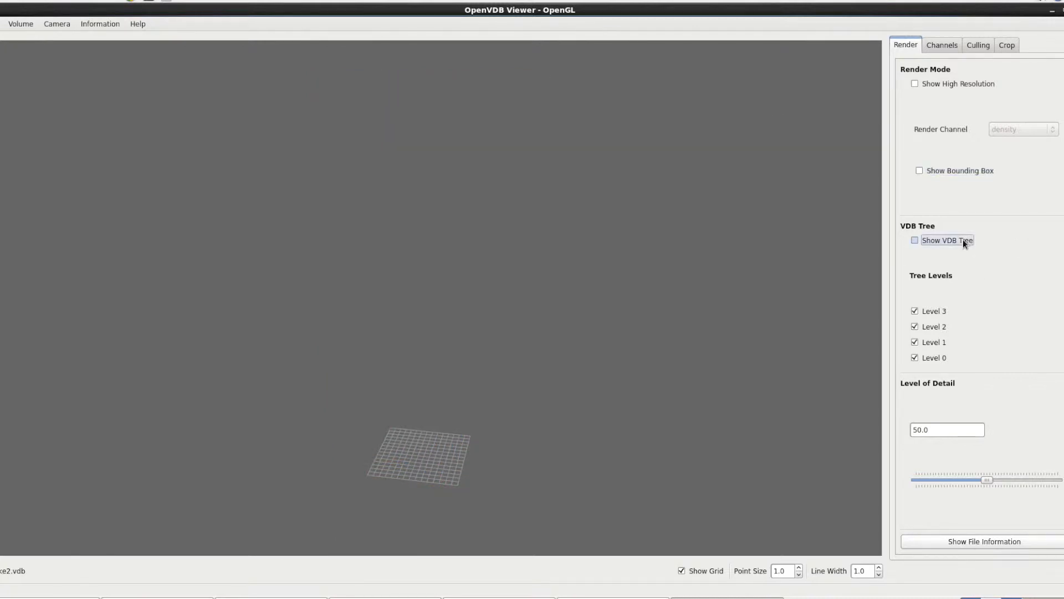
click(963, 240)
click(963, 241)
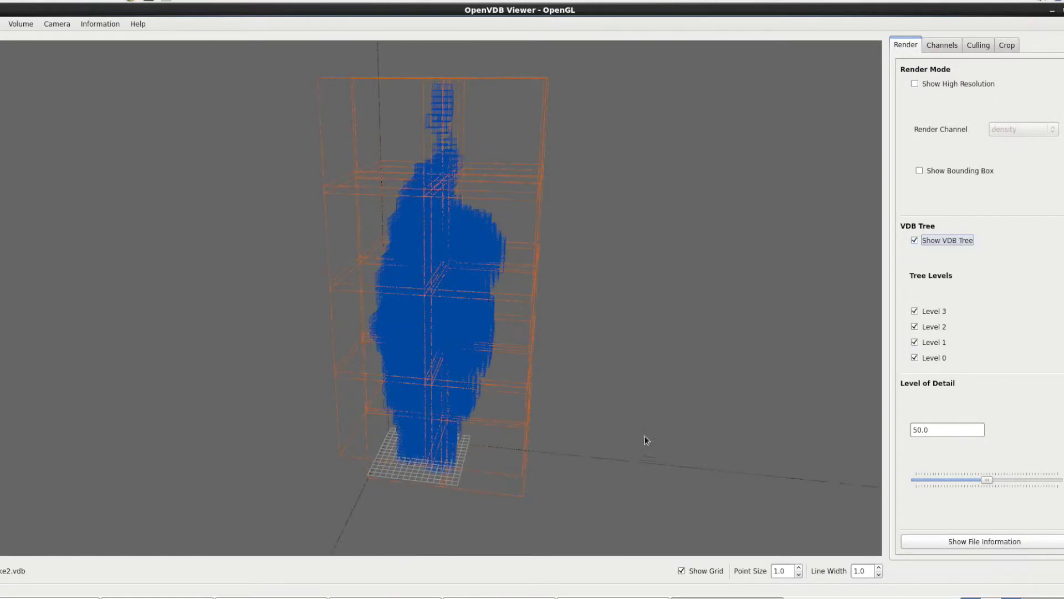
Hide Level 1 of the VDB tree and restore its display.
drag(587, 424, 556, 426)
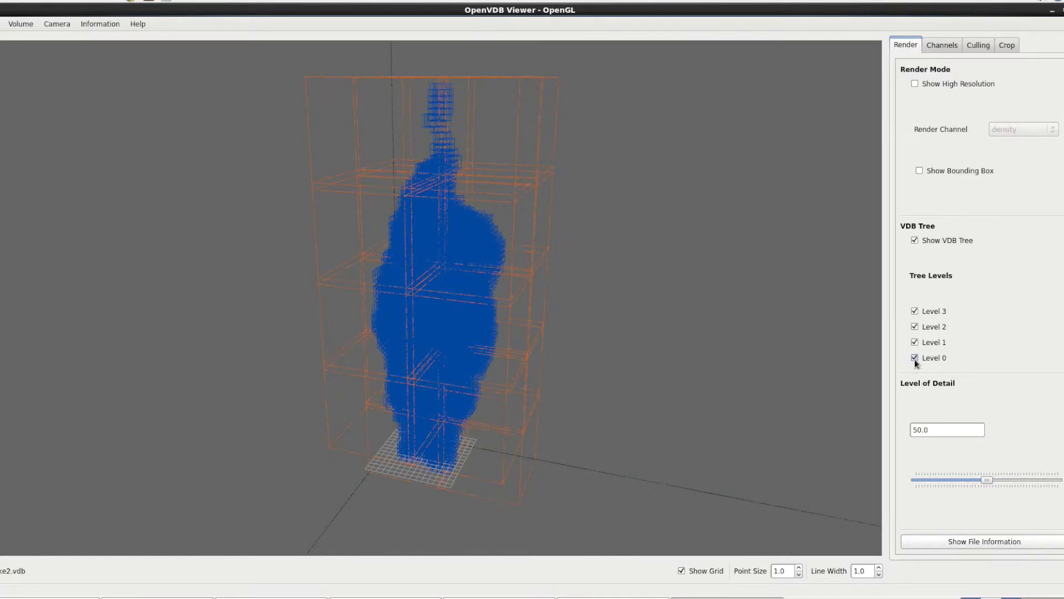
drag(590, 366, 708, 362)
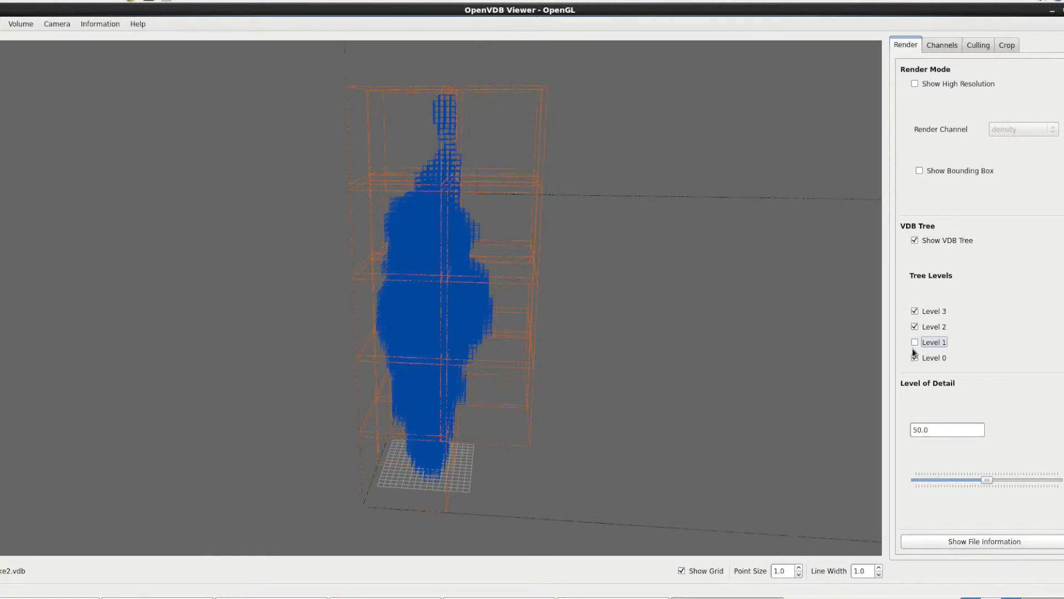
drag(477, 349, 865, 352)
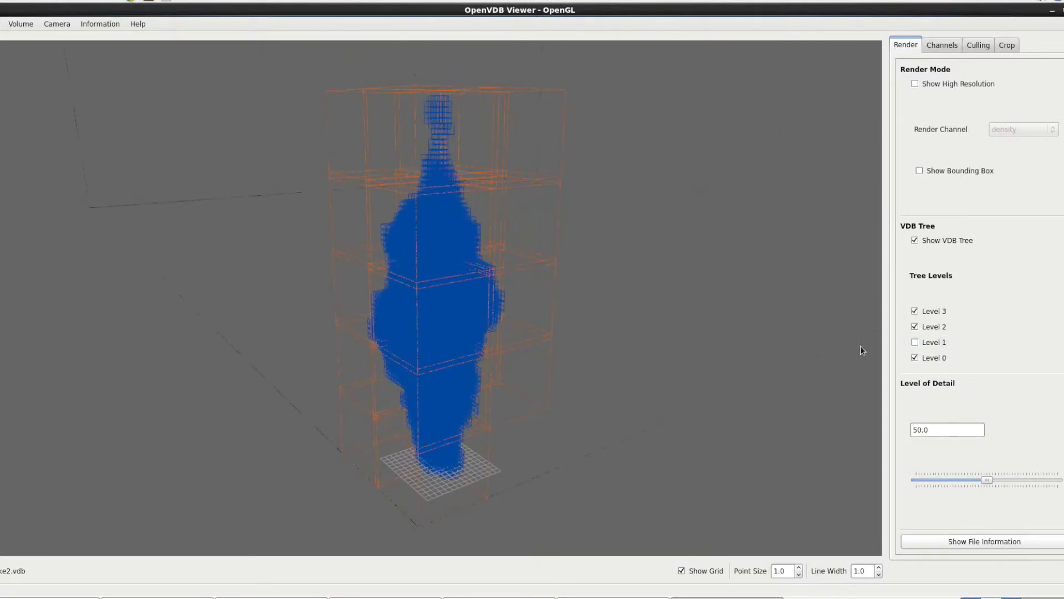
click(915, 343)
click(914, 342)
Hide tree Level 2 and Level 3 one at a time, restoring each one.
click(915, 327)
drag(692, 330, 670, 331)
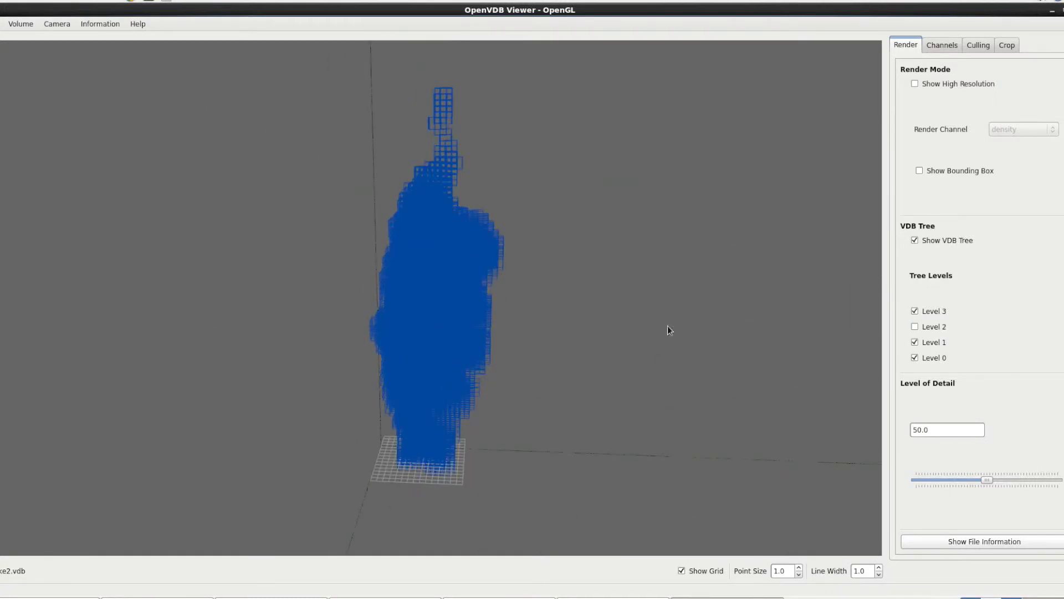
click(934, 326)
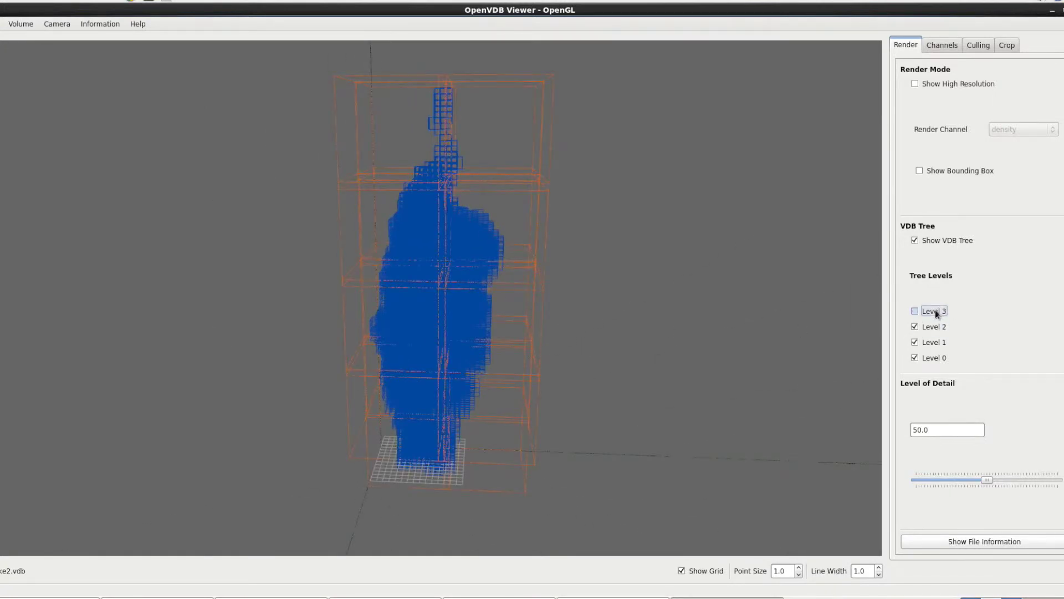
click(935, 311)
drag(558, 314, 597, 315)
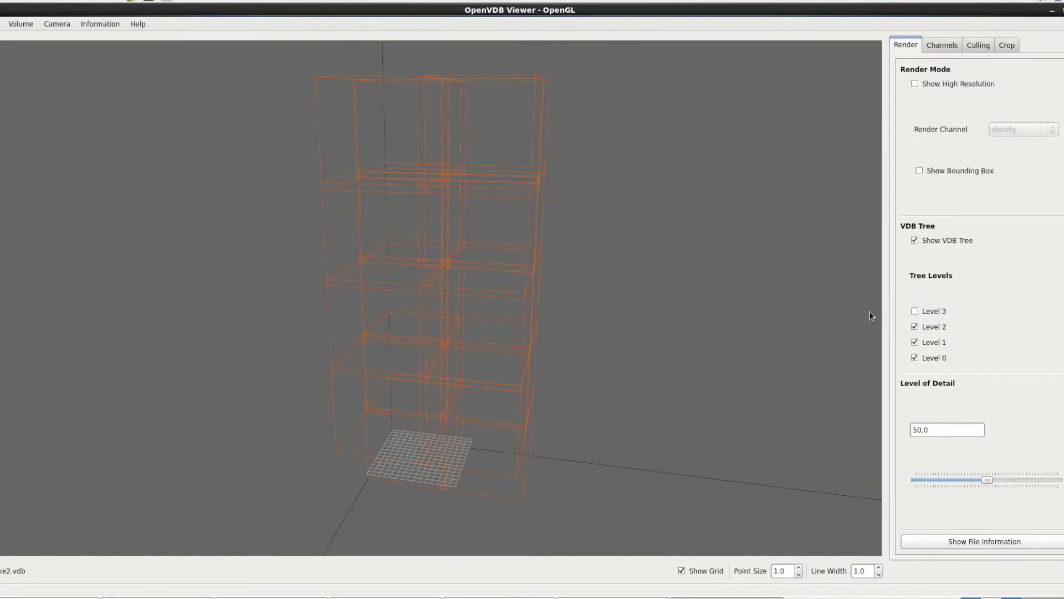
click(944, 314)
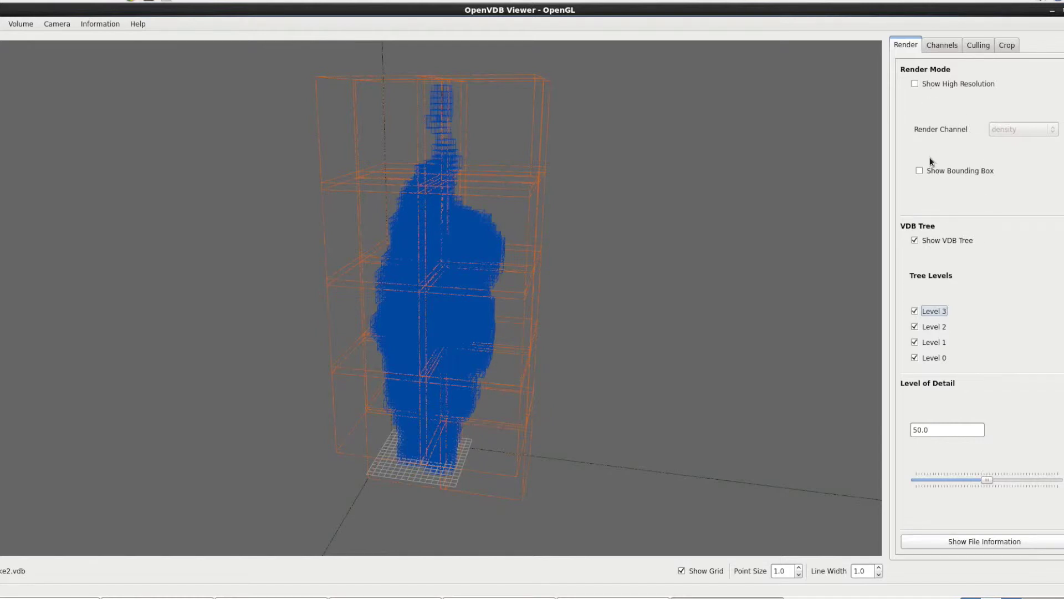
Load and show the high-resolution smoke volume, and hide the VDB tree.
click(930, 86)
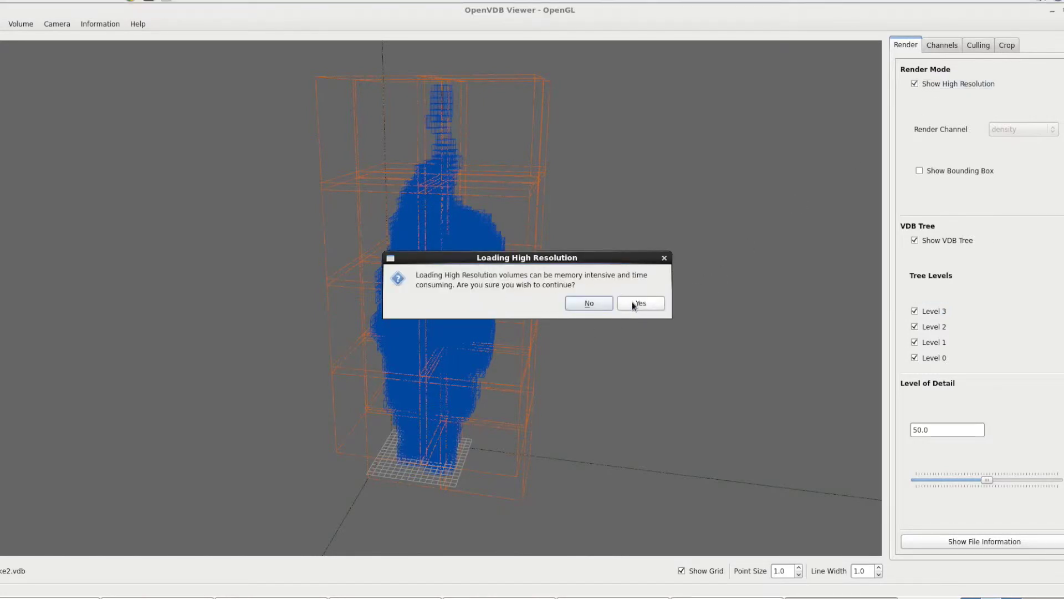
click(634, 303)
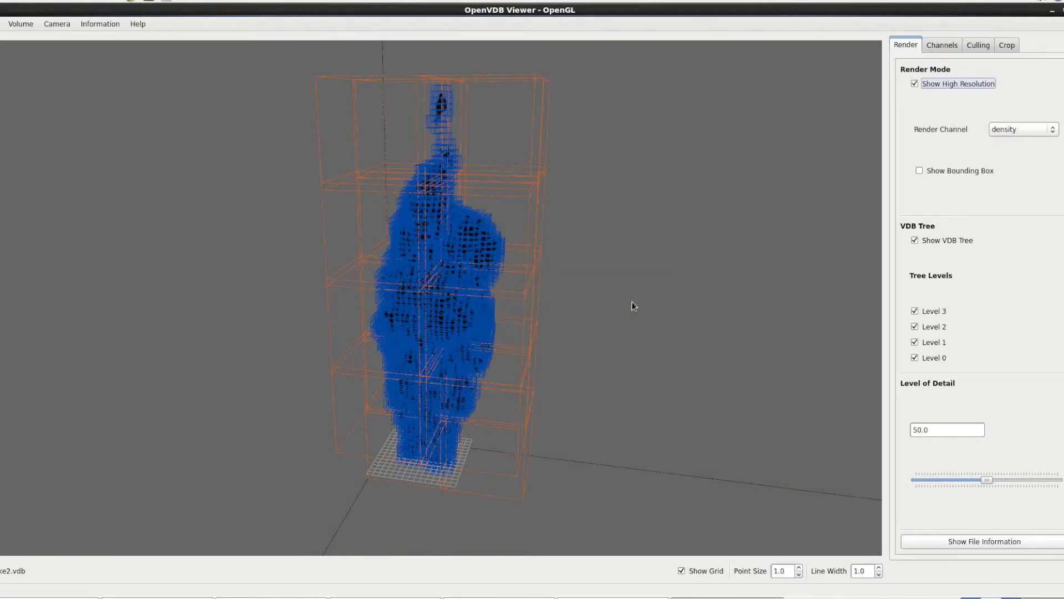
click(925, 240)
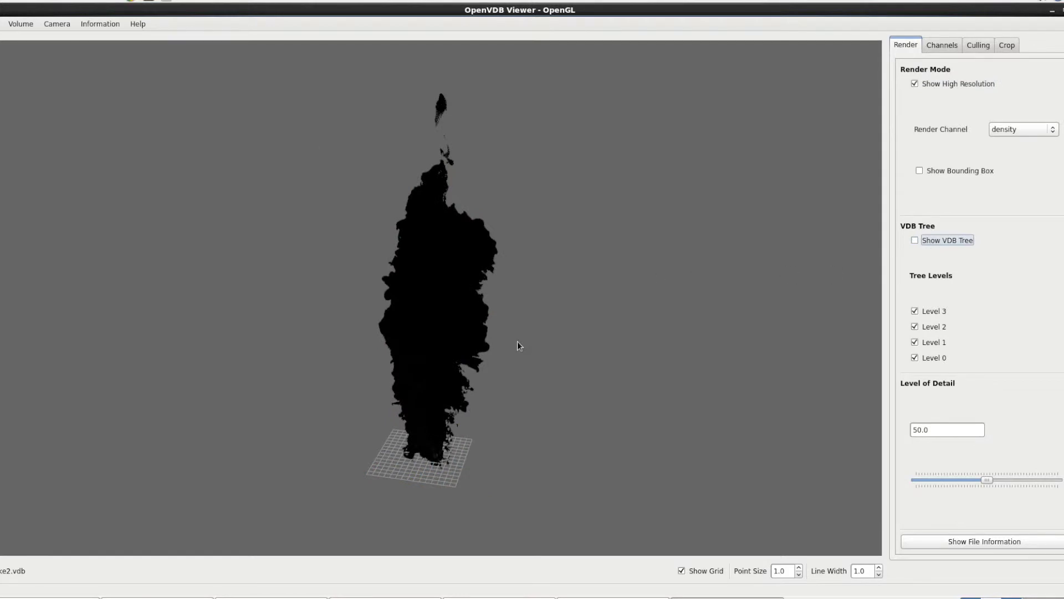
Inspect the shape of the high-resolution smoke volume from several angles and closer up.
drag(517, 346, 517, 323)
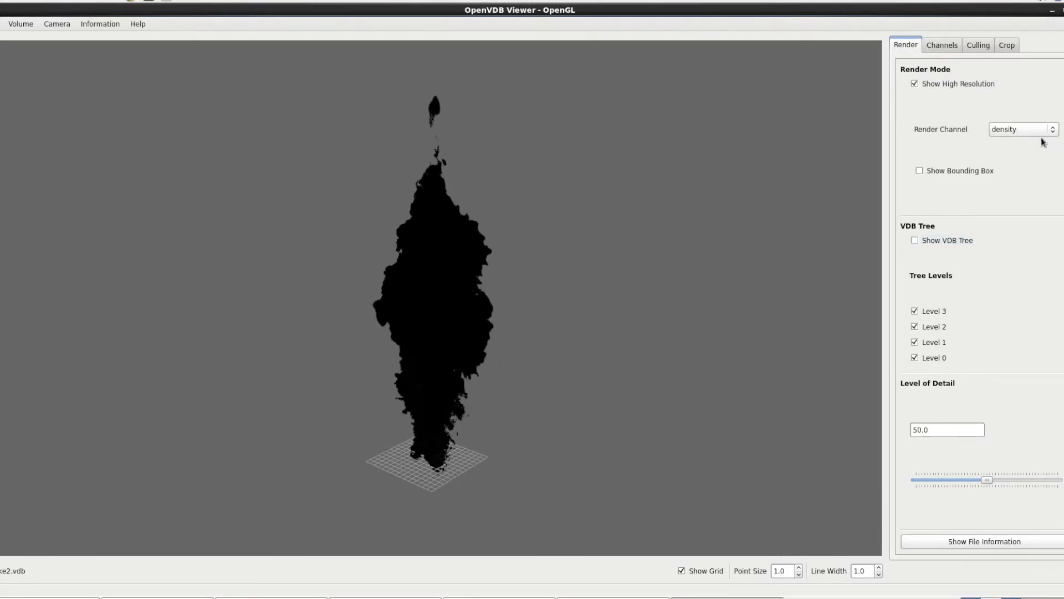
drag(625, 382, 613, 342)
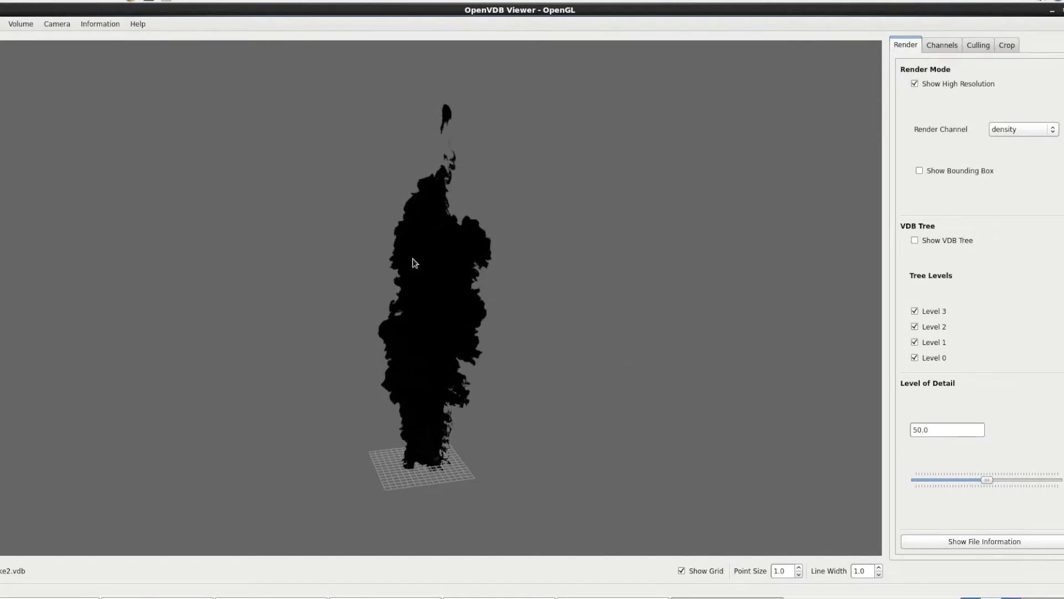
drag(450, 273, 454, 354)
right_drag(454, 354, 459, 422)
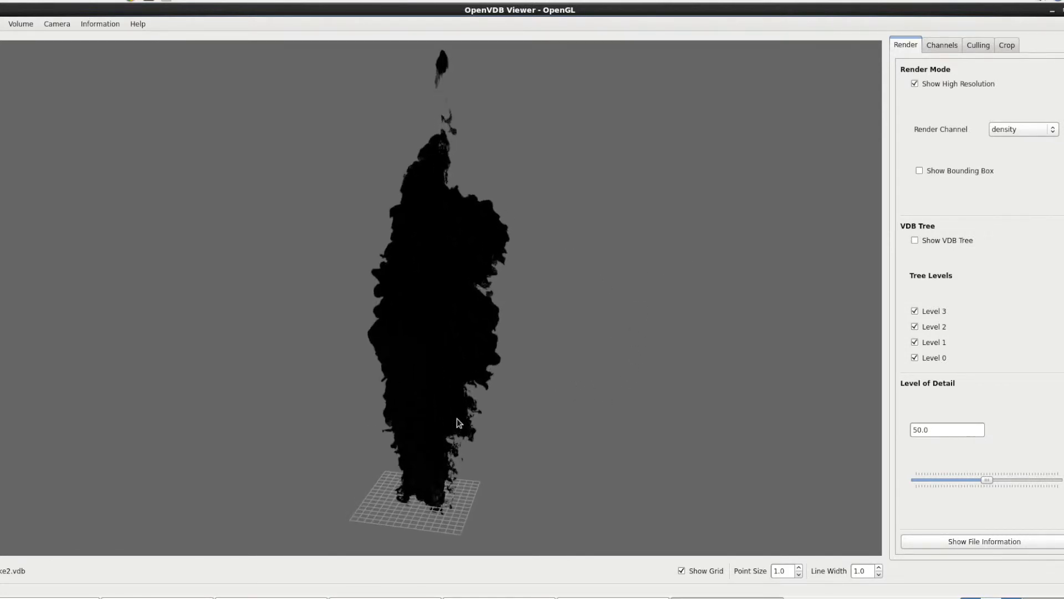
drag(457, 423, 444, 496)
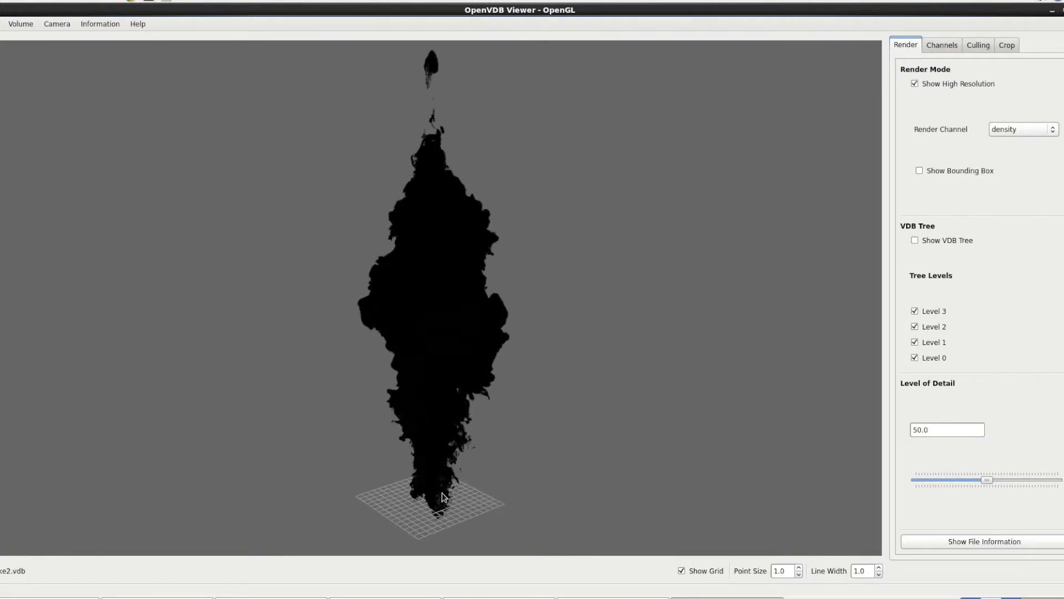
key(alt+space)
key(Escape)
drag(406, 380, 489, 500)
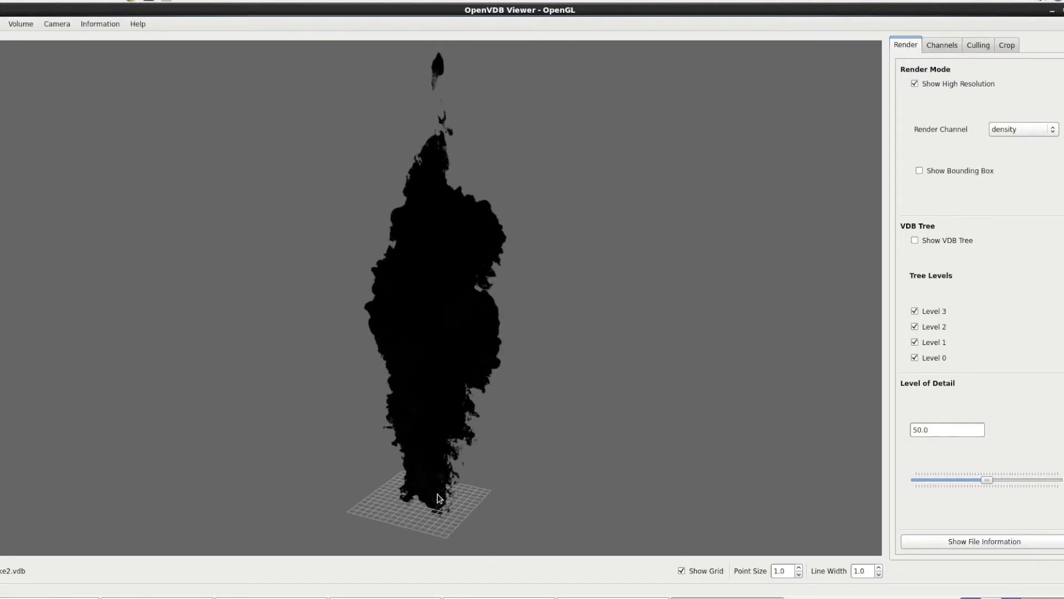
drag(441, 494, 692, 344)
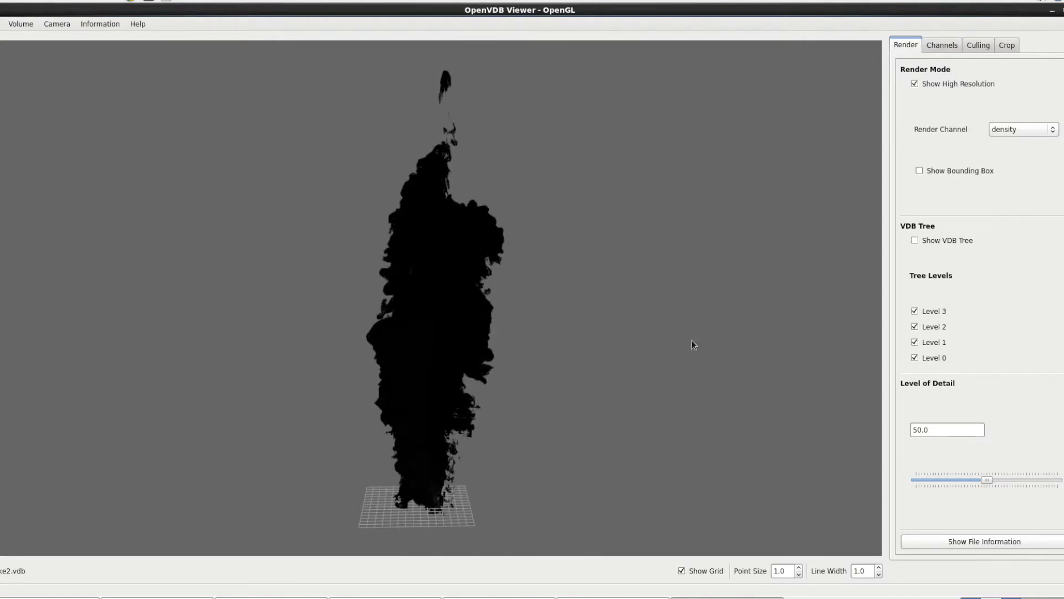
Switch the render channel of the smoke volume to v.
click(1027, 132)
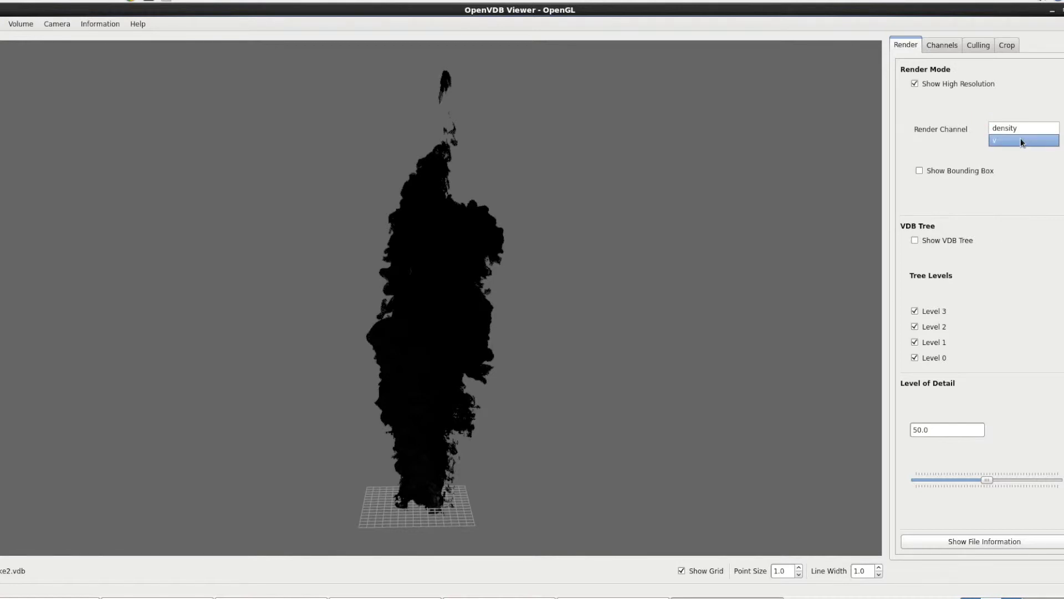
click(1020, 140)
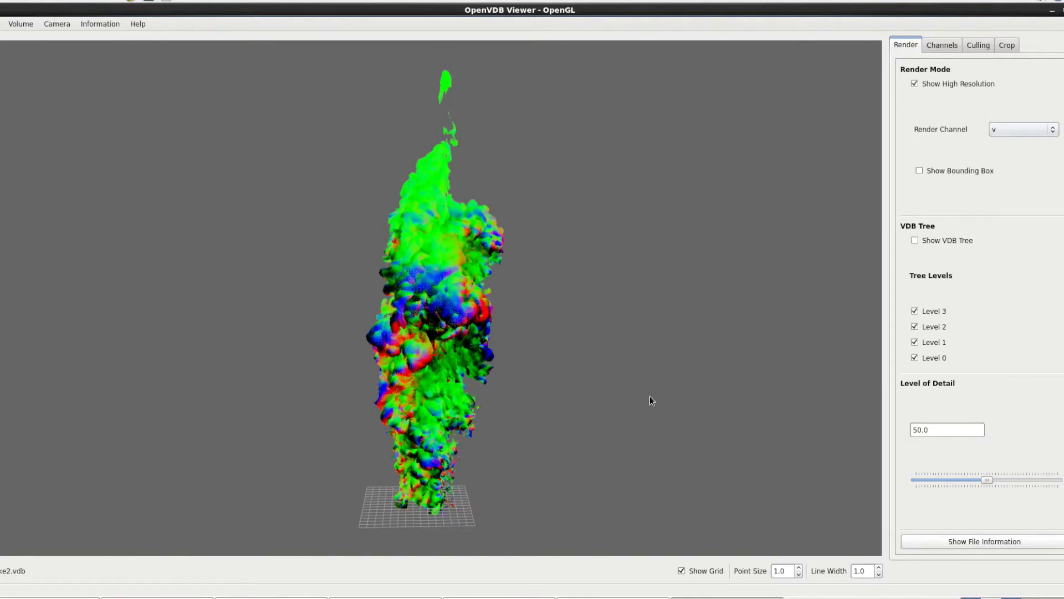
drag(649, 396, 601, 412)
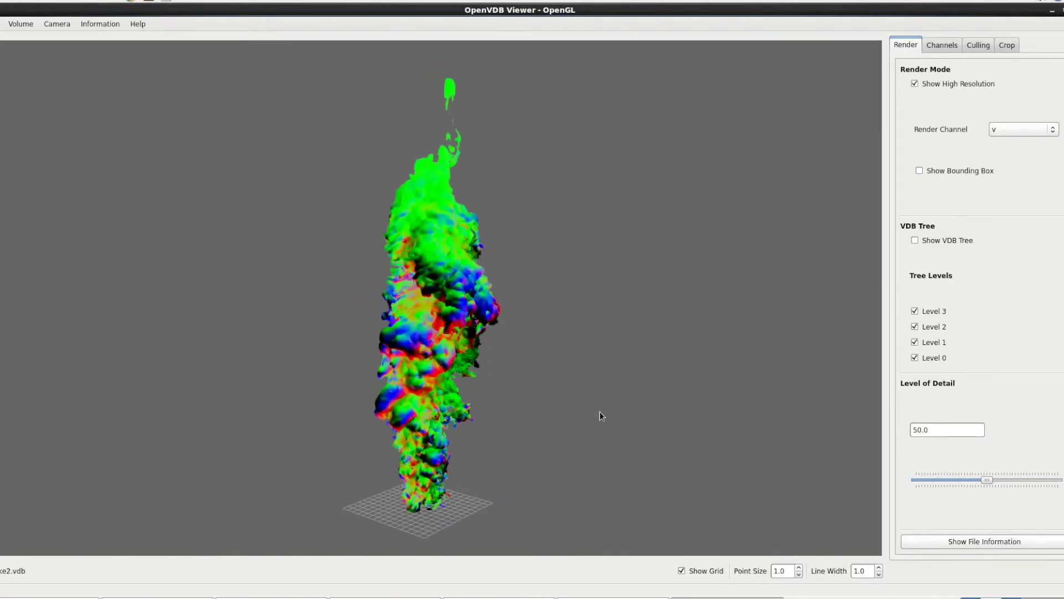
drag(542, 361, 504, 332)
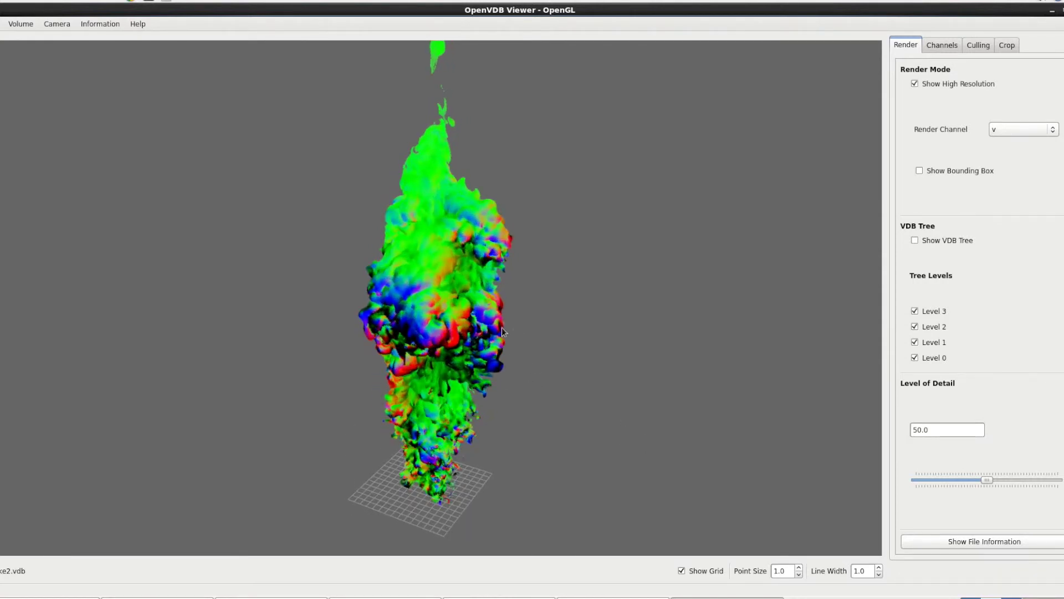
Set the point size to 3.0 for a close-up of the smoke volume.
scroll(469, 327, up, 3)
scroll(447, 328, up, 5)
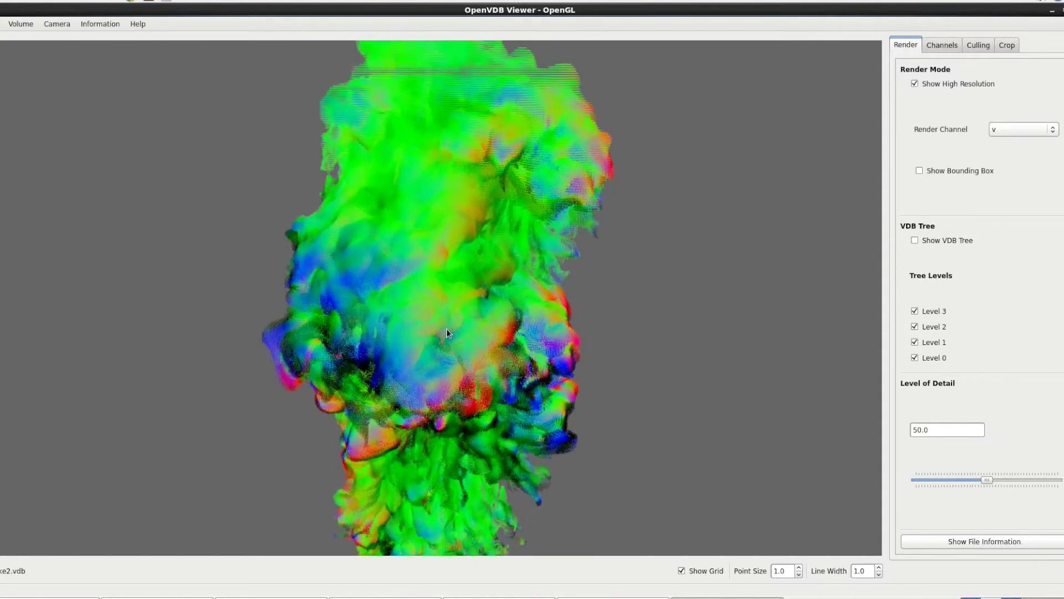
double_click(784, 571)
key(BackSpace)
text(3)
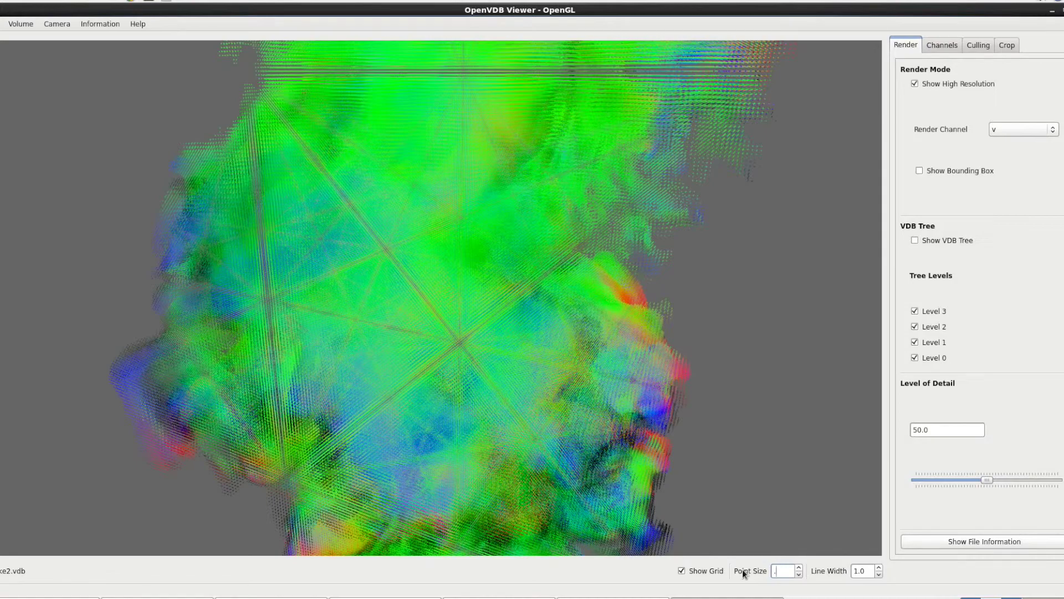
key(Return)
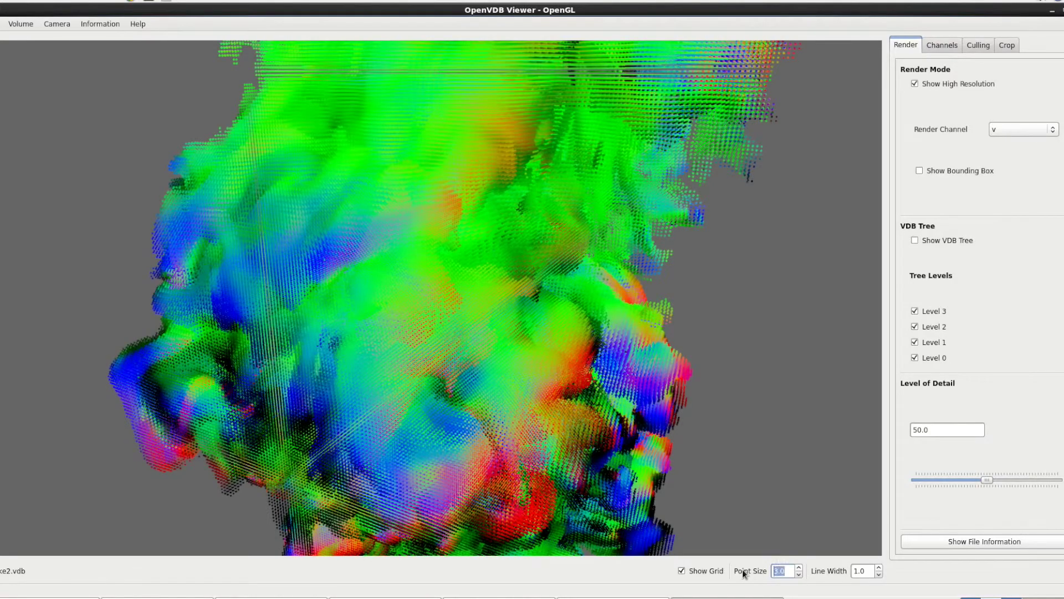
Compare the smoke volume in the density render channel from different angles and return the render channel to v.
drag(506, 430, 707, 448)
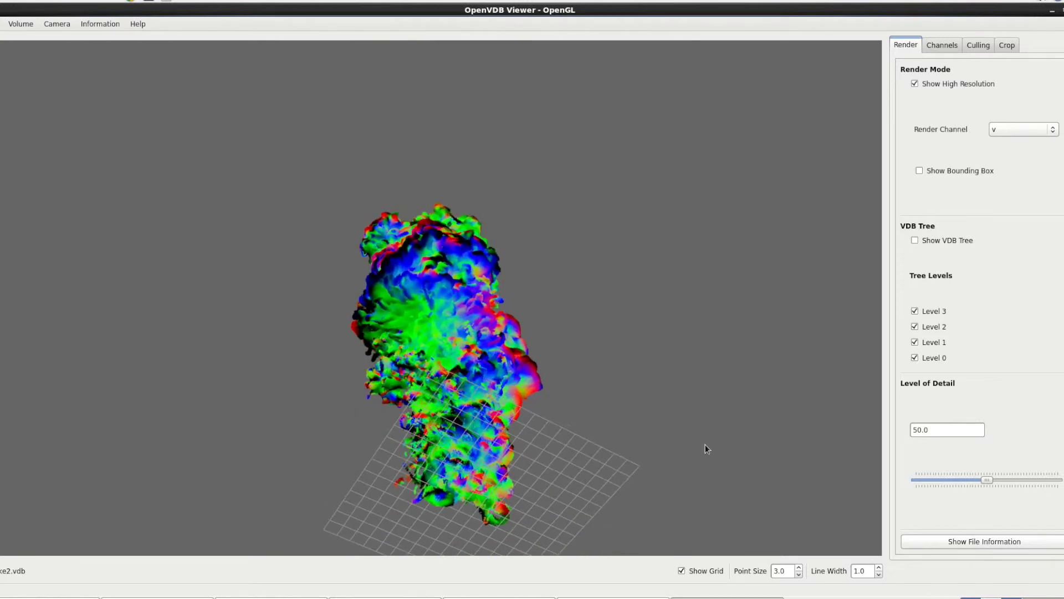
click(1036, 133)
click(1026, 119)
drag(807, 230, 526, 217)
click(1009, 131)
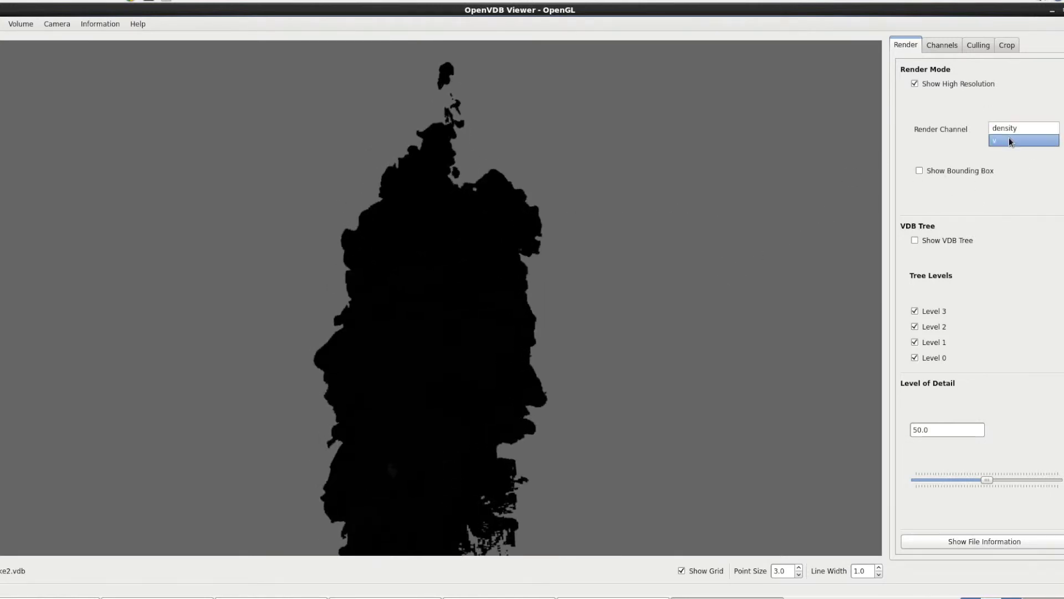
click(1009, 139)
Set the point size of the smoke volume to 1.0.
click(57, 23)
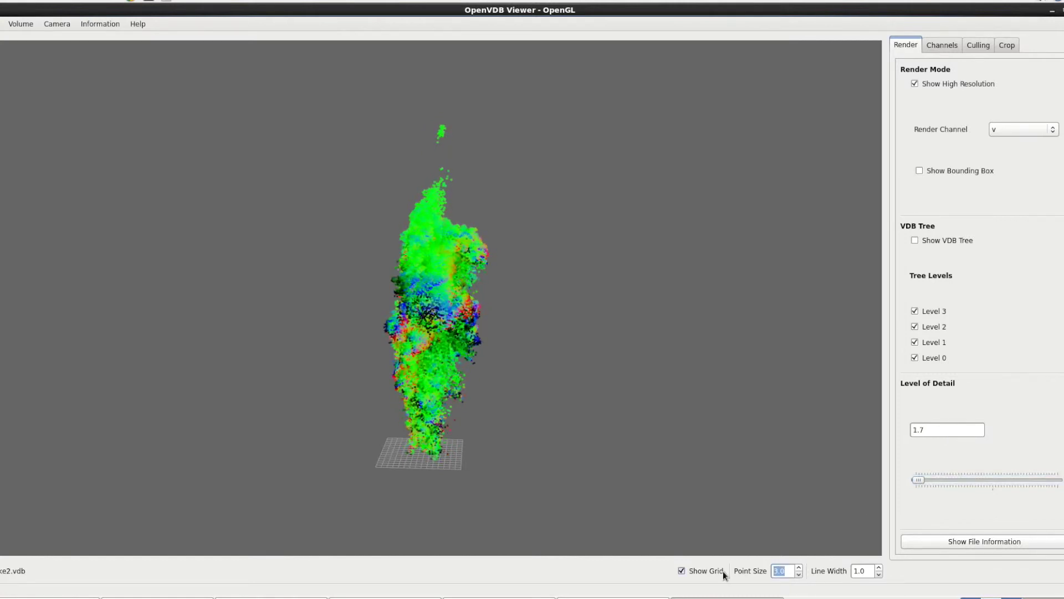
key(Down)
key(Down)
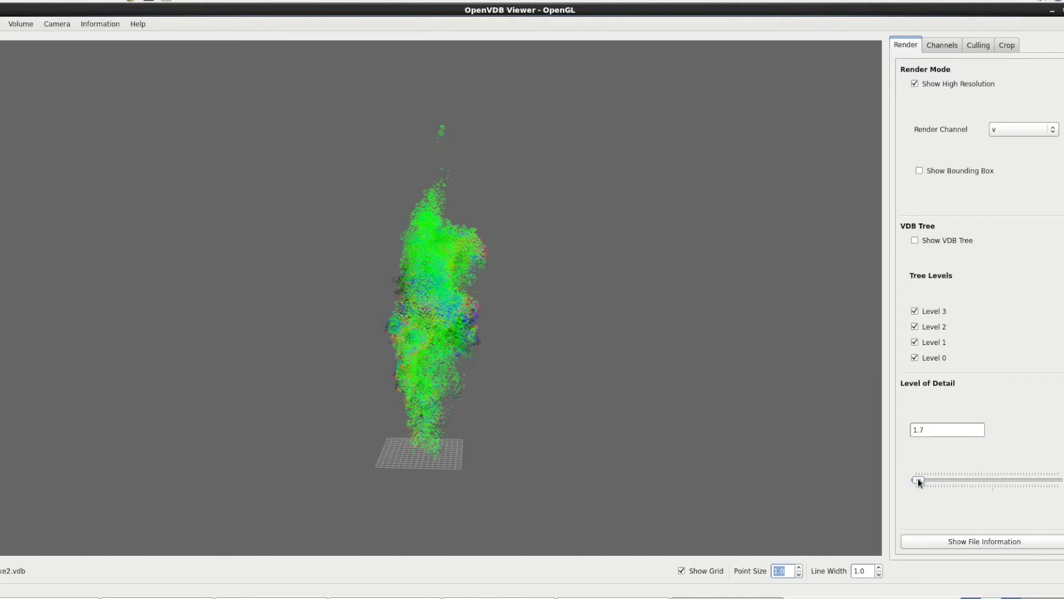
Try levels of detail of 0.1 and 100.0 on the smoke volume, and settle on 50.5.
drag(918, 478, 916, 479)
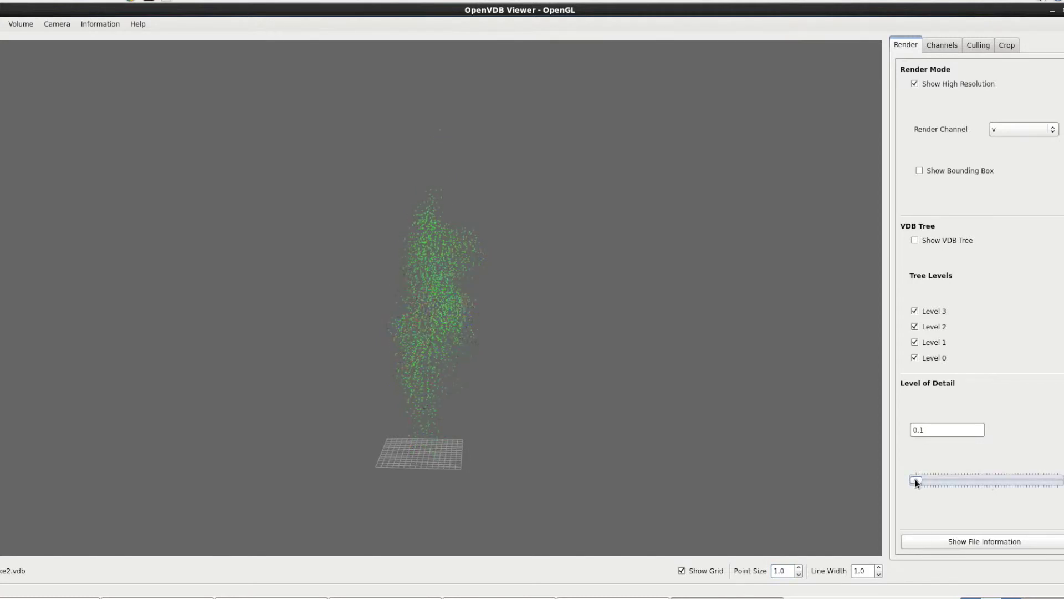
drag(916, 479, 1057, 480)
scroll(560, 438, up, 3)
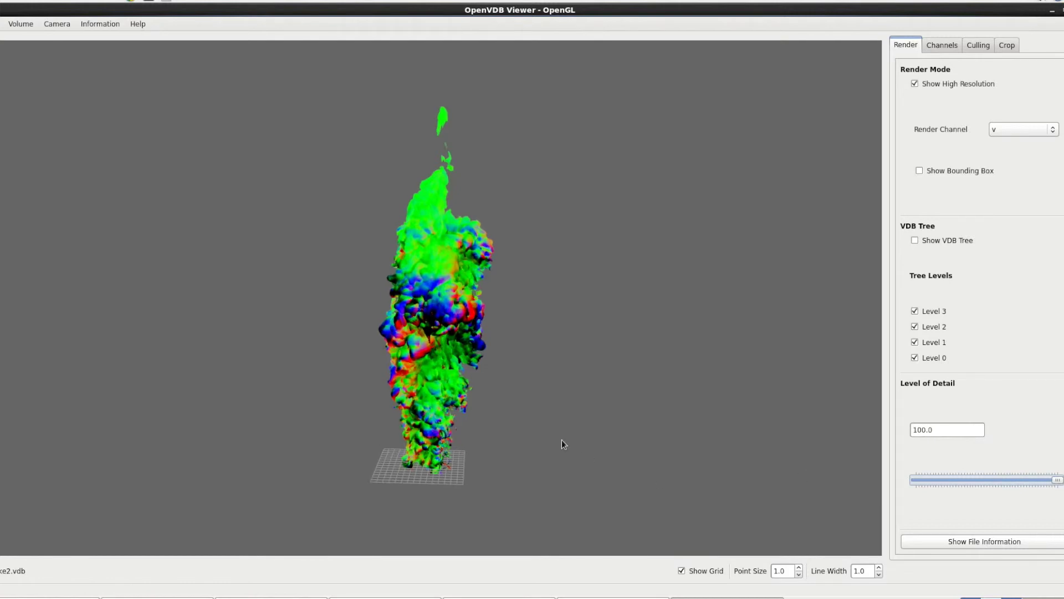
scroll(561, 427, up, 6)
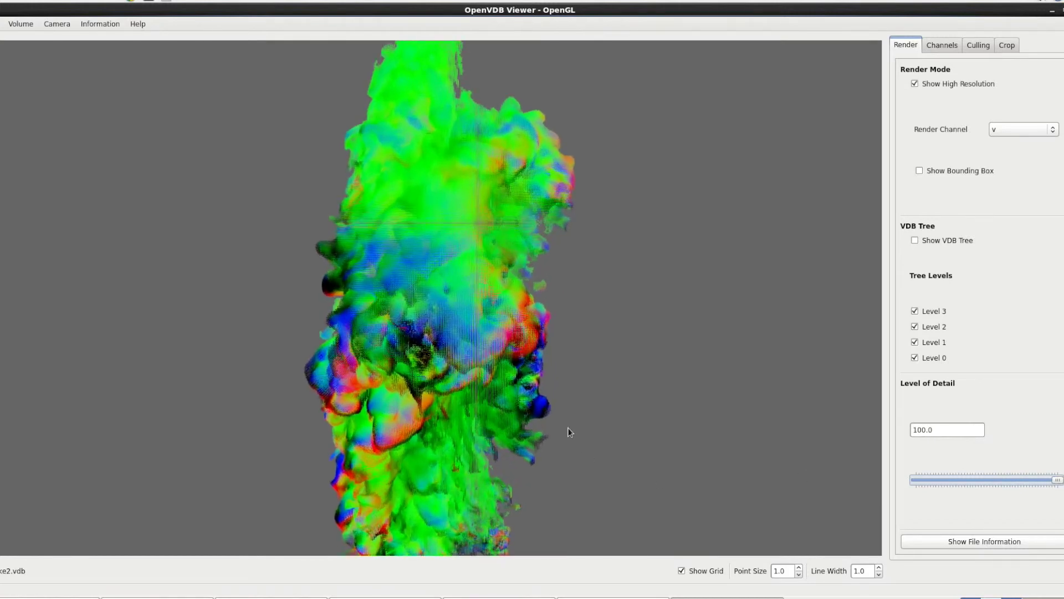
scroll(573, 436, up, 4)
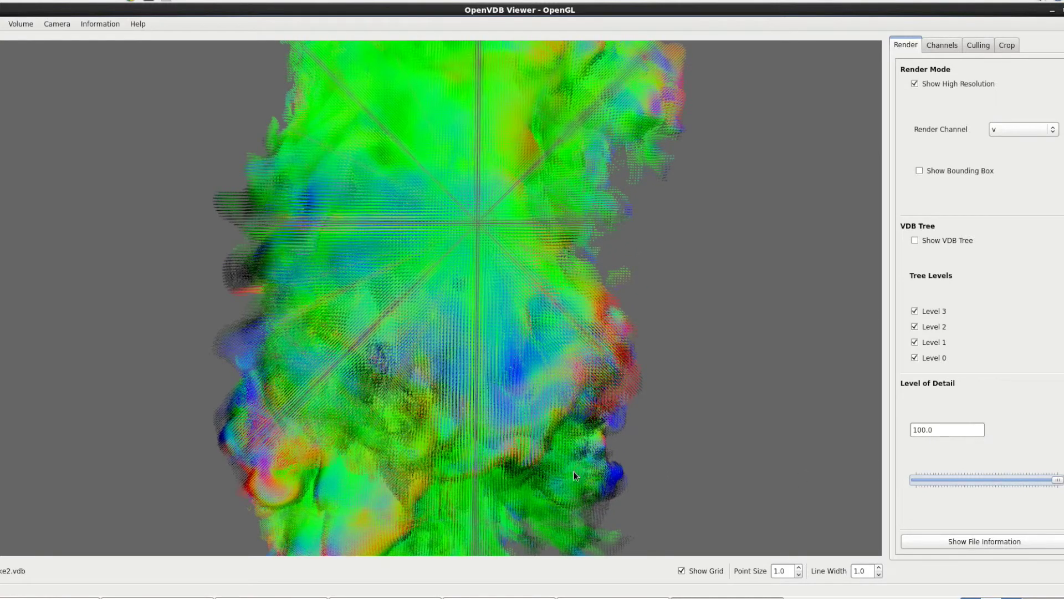
drag(1057, 480, 987, 478)
scroll(595, 451, down, 5)
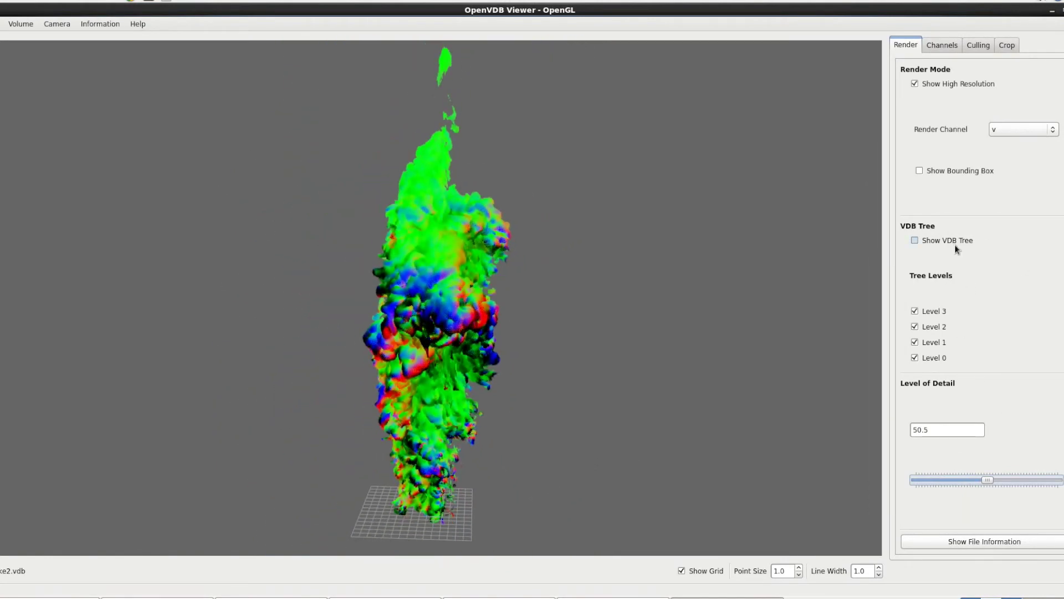
Show the VDB tree around the smoke without its Level 3 nodes, and inspect it from another angle.
click(954, 245)
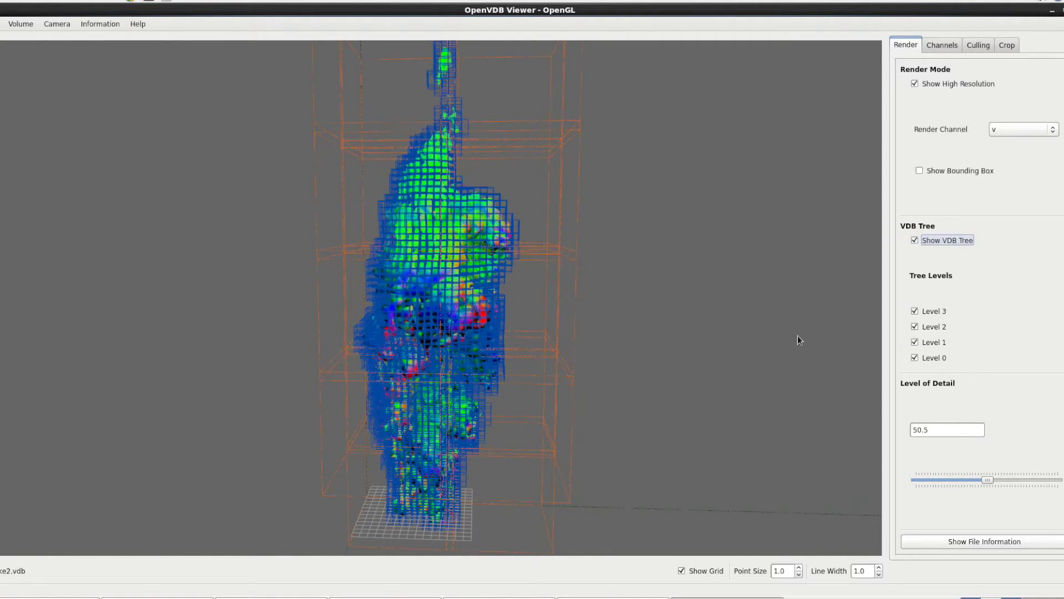
click(936, 311)
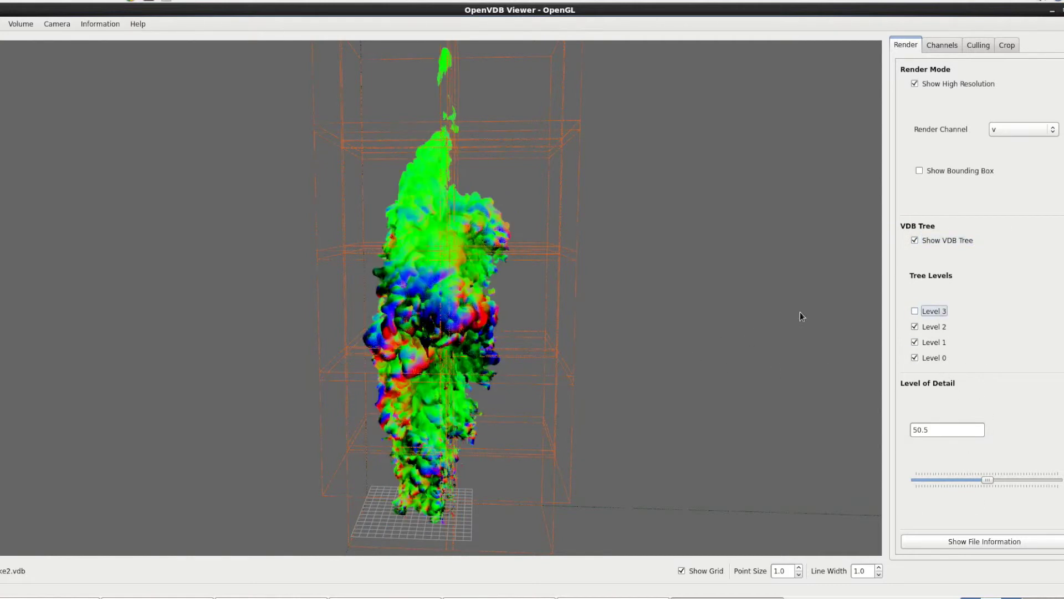
drag(707, 321, 564, 168)
drag(607, 345, 593, 319)
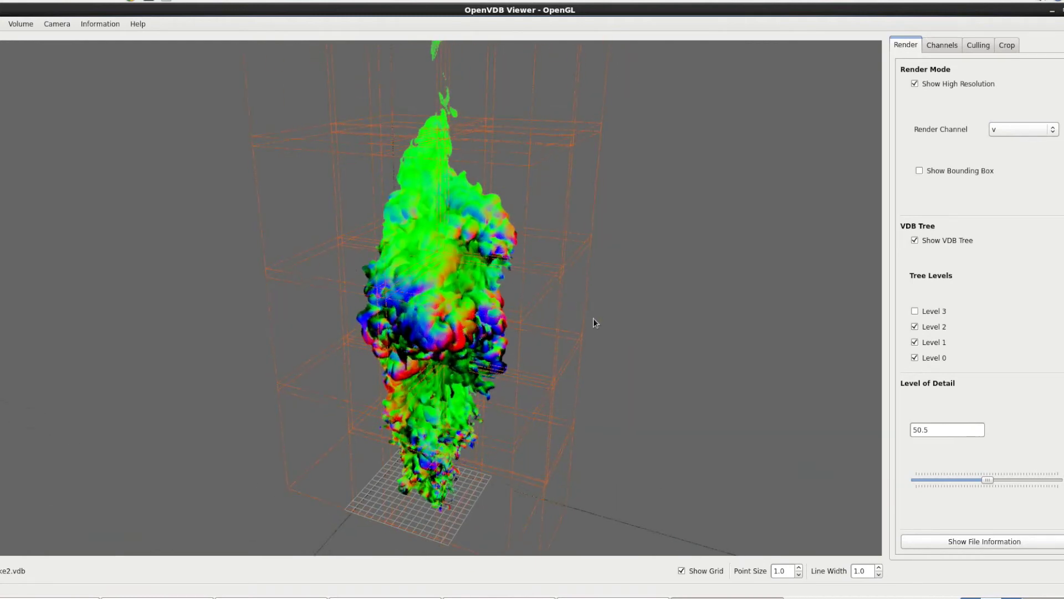
Turn the Level 3 nodes back on and hide the VDB tree.
click(933, 311)
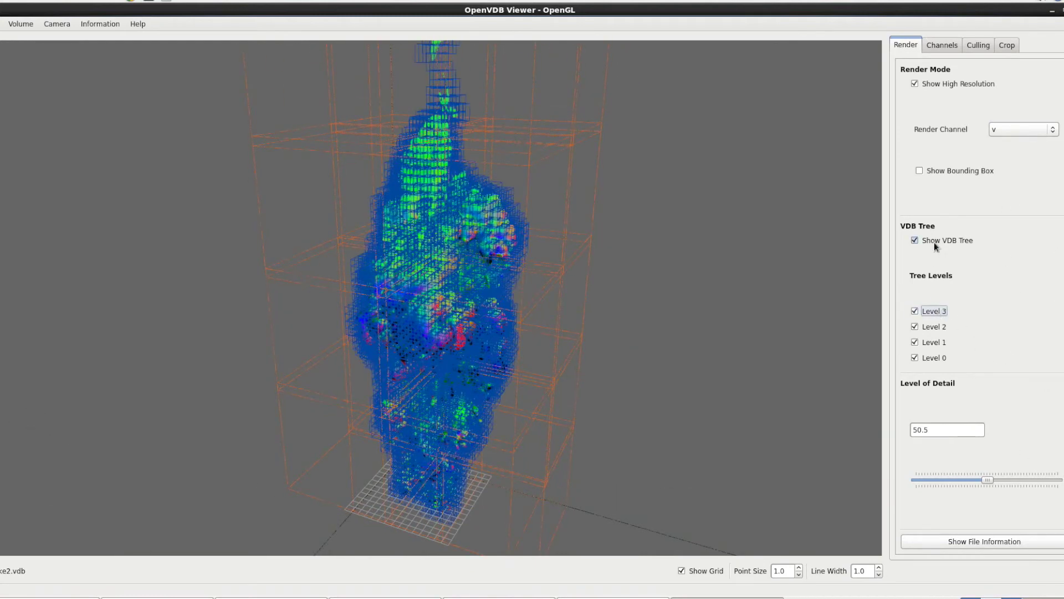
click(933, 242)
drag(660, 304, 653, 302)
scroll(653, 302, down, 3)
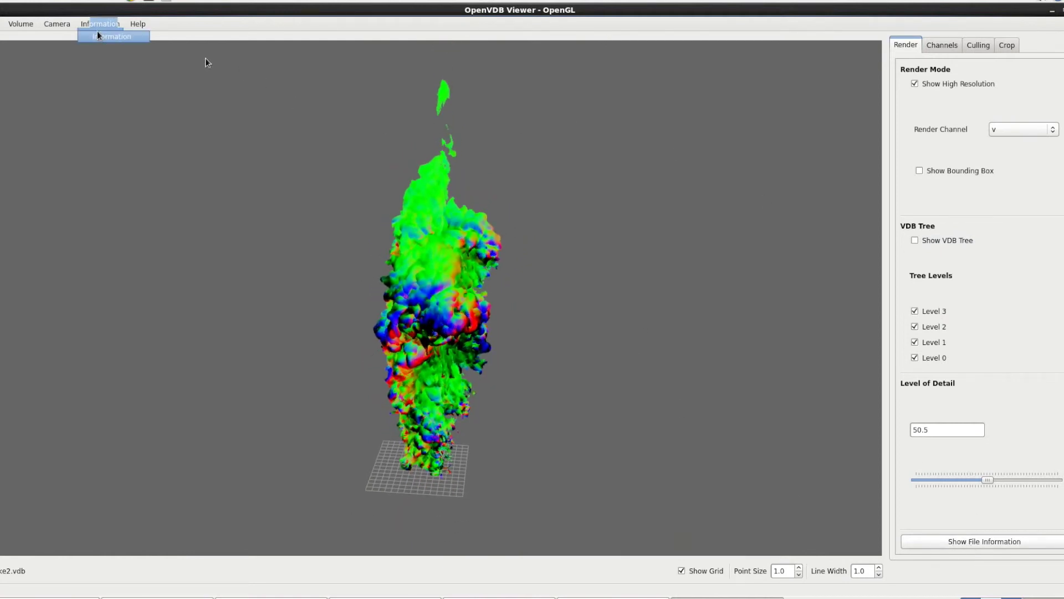
Open the file information for smoke2.vdb, with its window over the volume and wide enough for the full file path.
click(1010, 541)
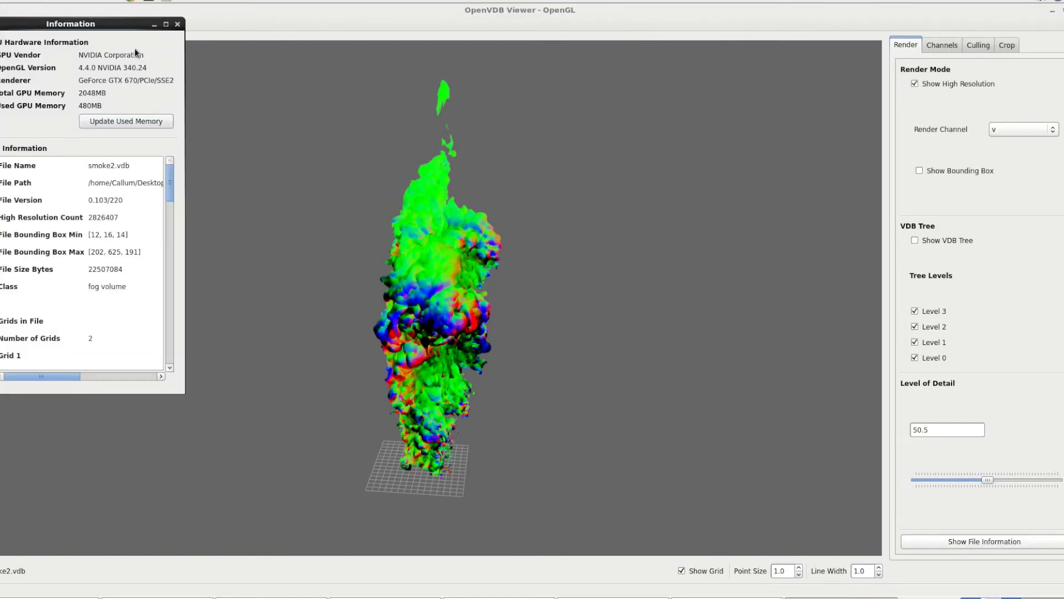
drag(102, 26, 384, 90)
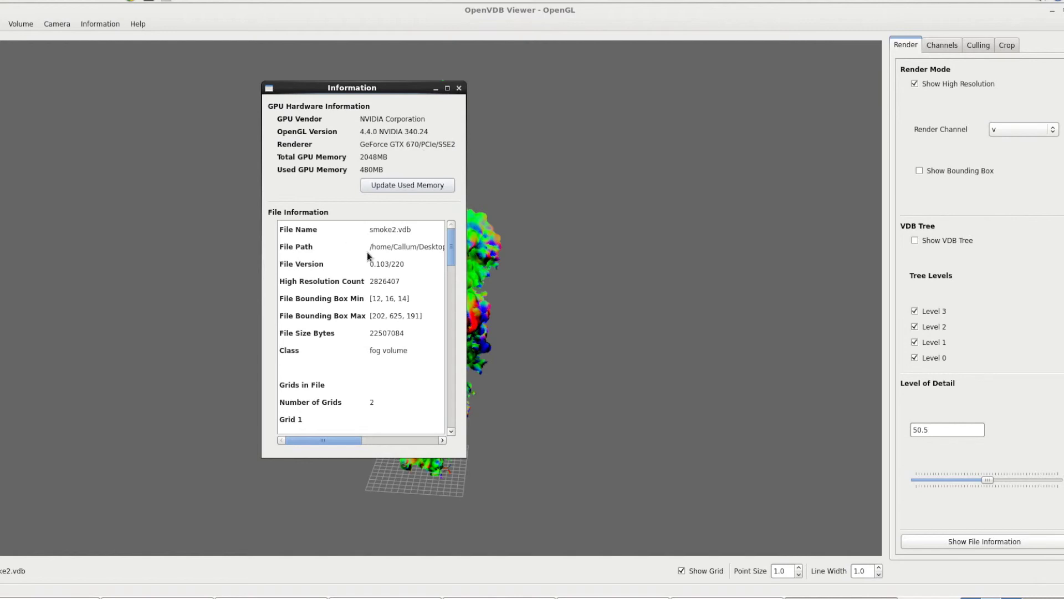
drag(466, 278, 615, 278)
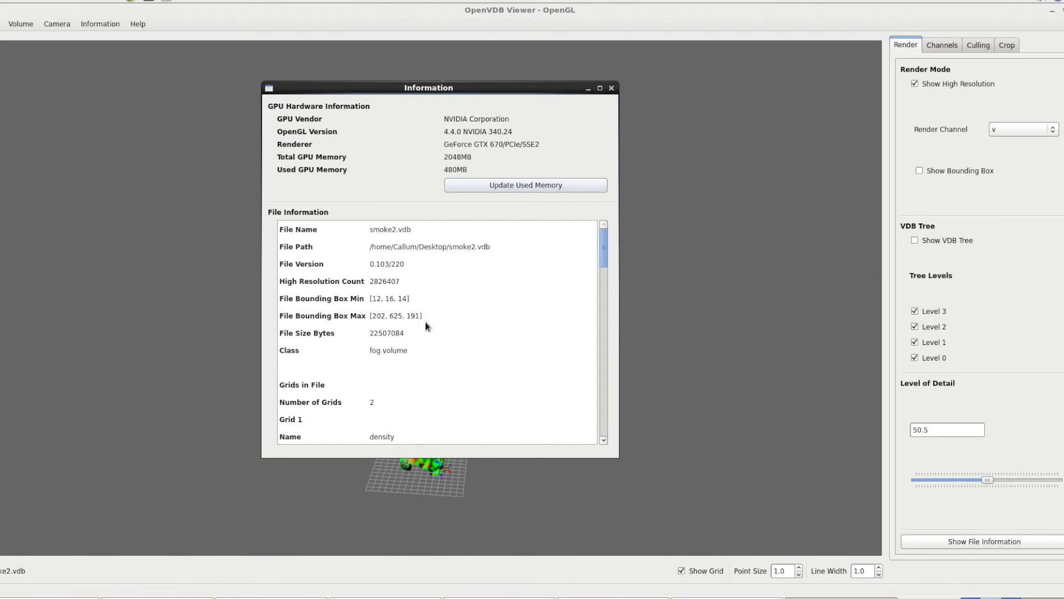
Read through the grid details and VDB voxel tree data of smoke2.vdb, and close the information window.
drag(603, 259, 594, 273)
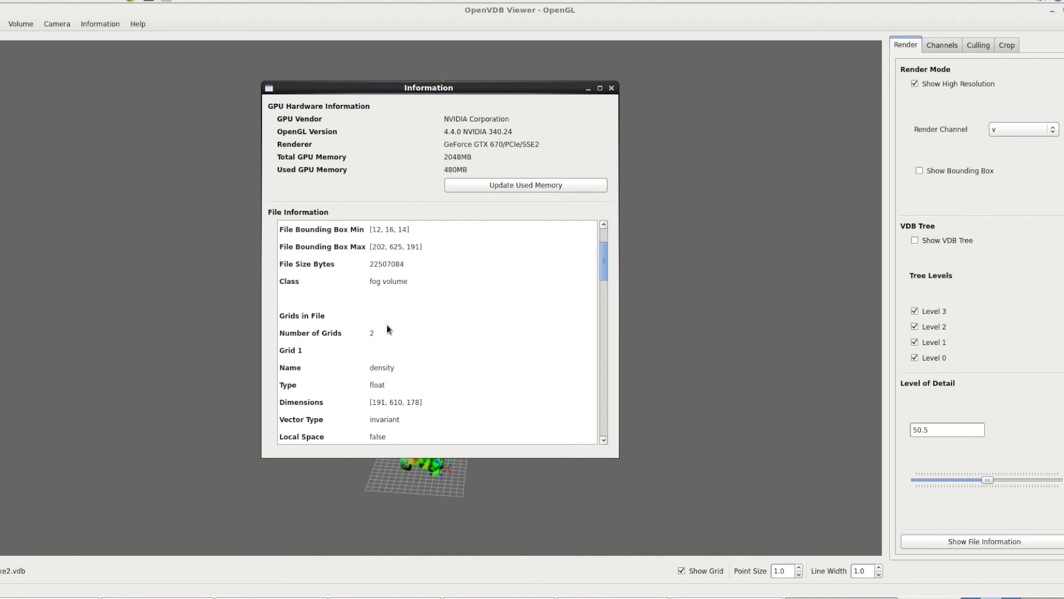
drag(601, 253, 601, 260)
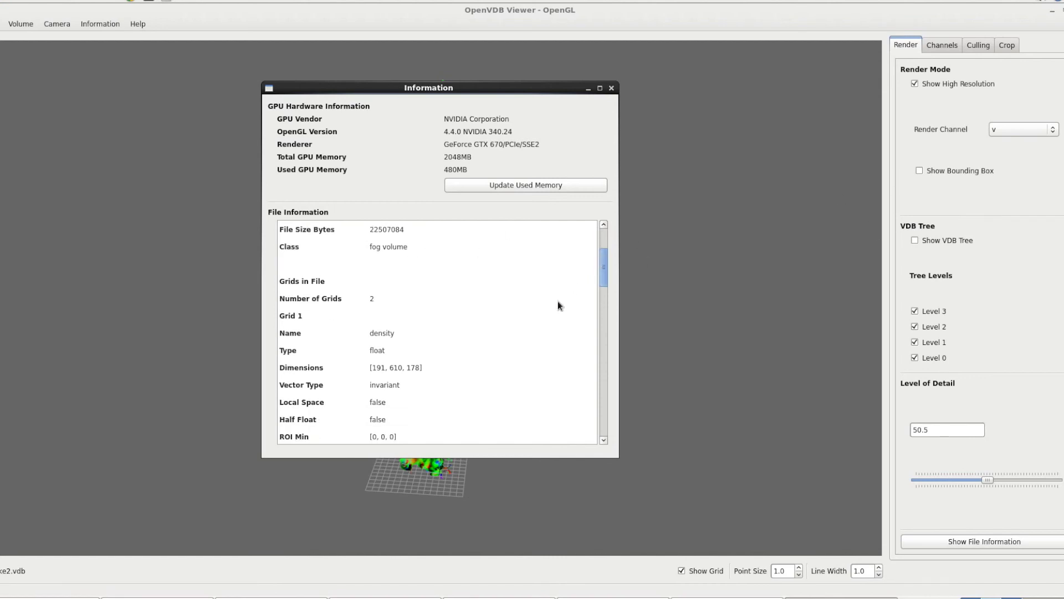
drag(602, 279, 547, 302)
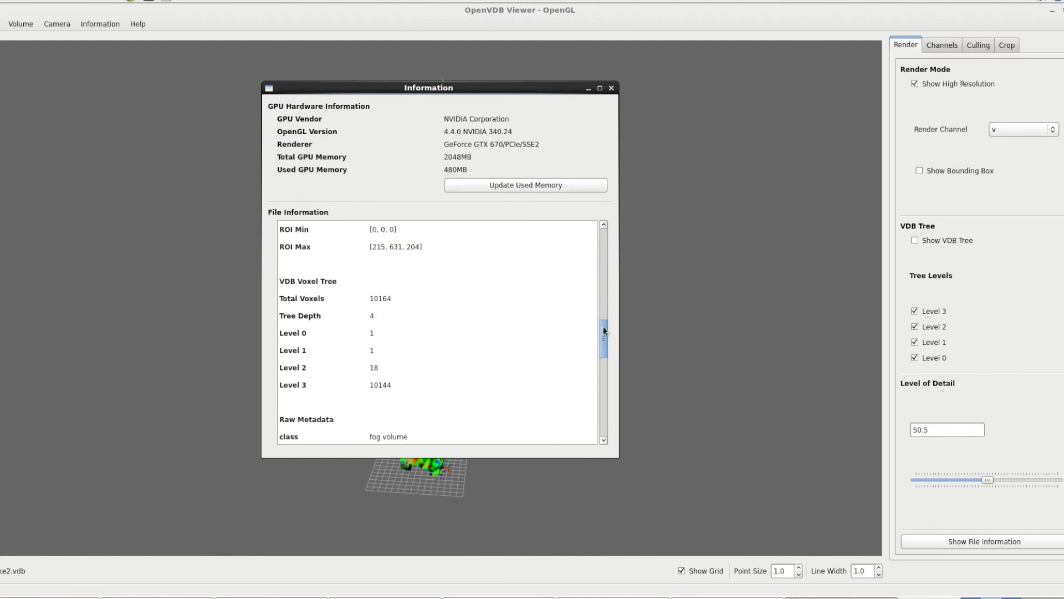
drag(604, 331, 604, 230)
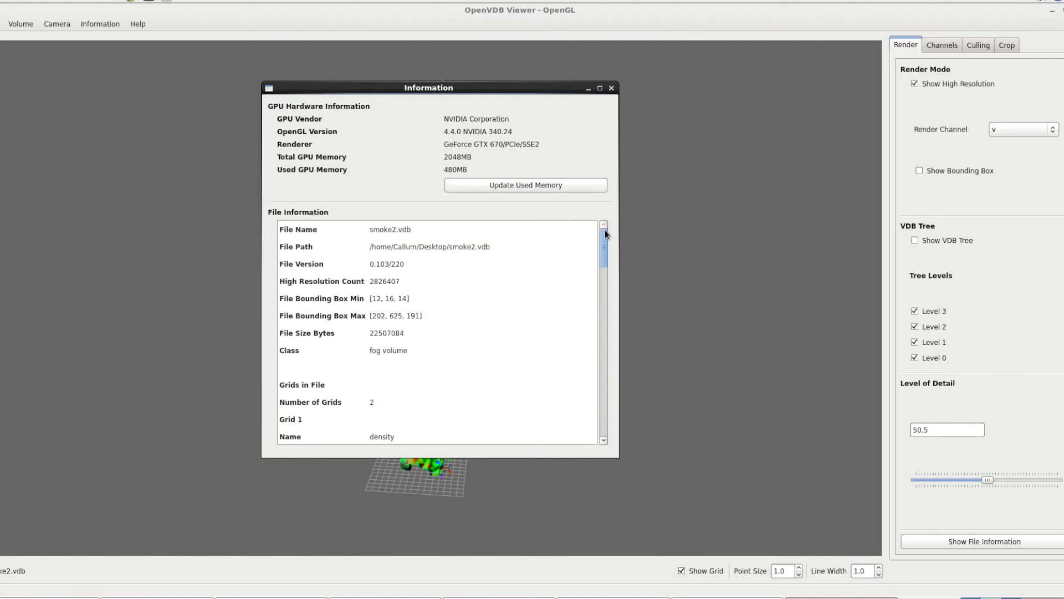
click(609, 88)
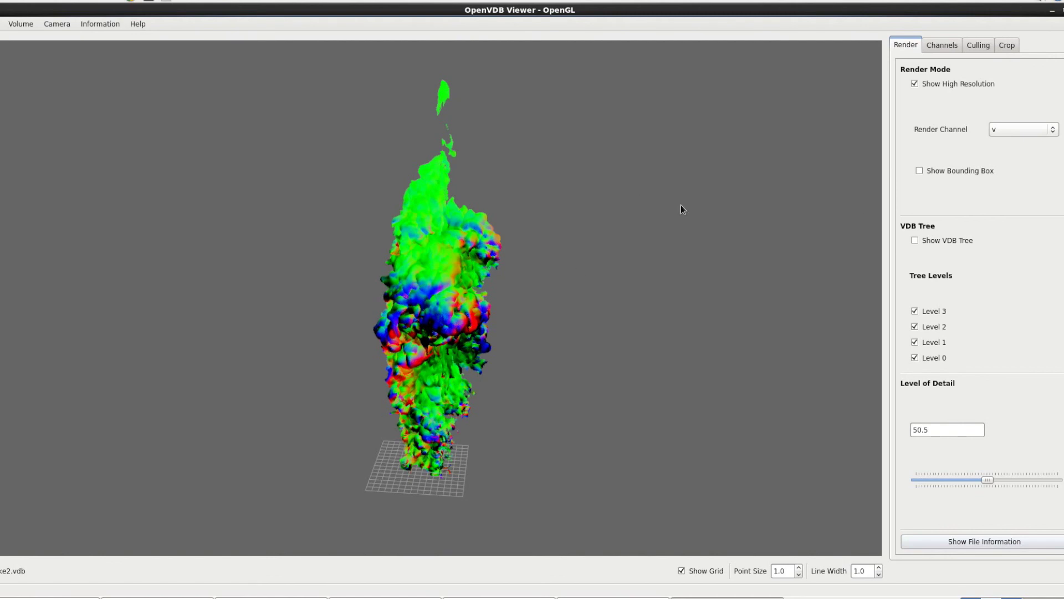
Open the channel settings for the colour ramp and vectors.
click(944, 49)
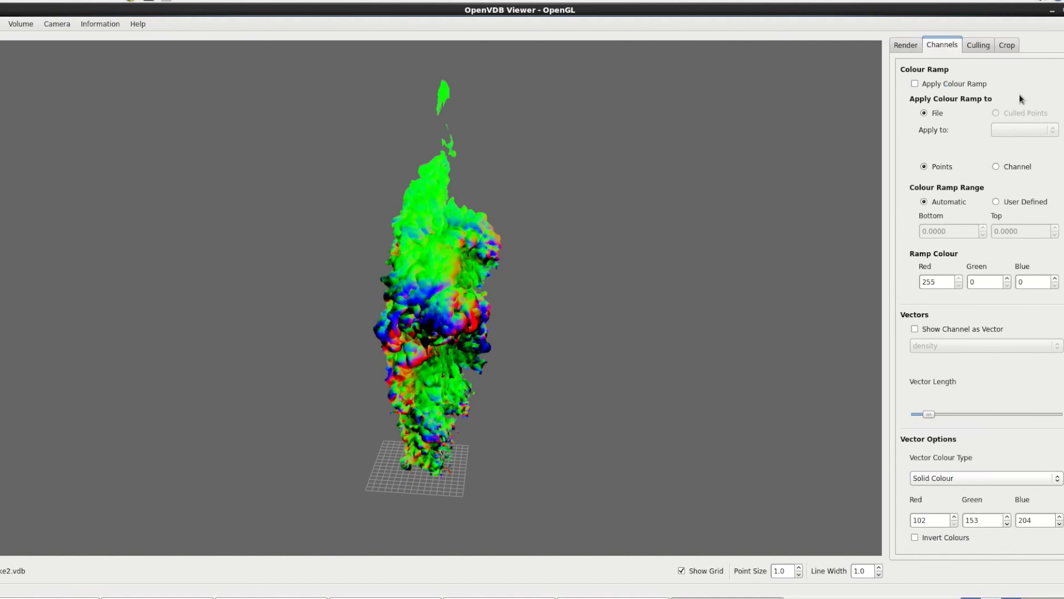